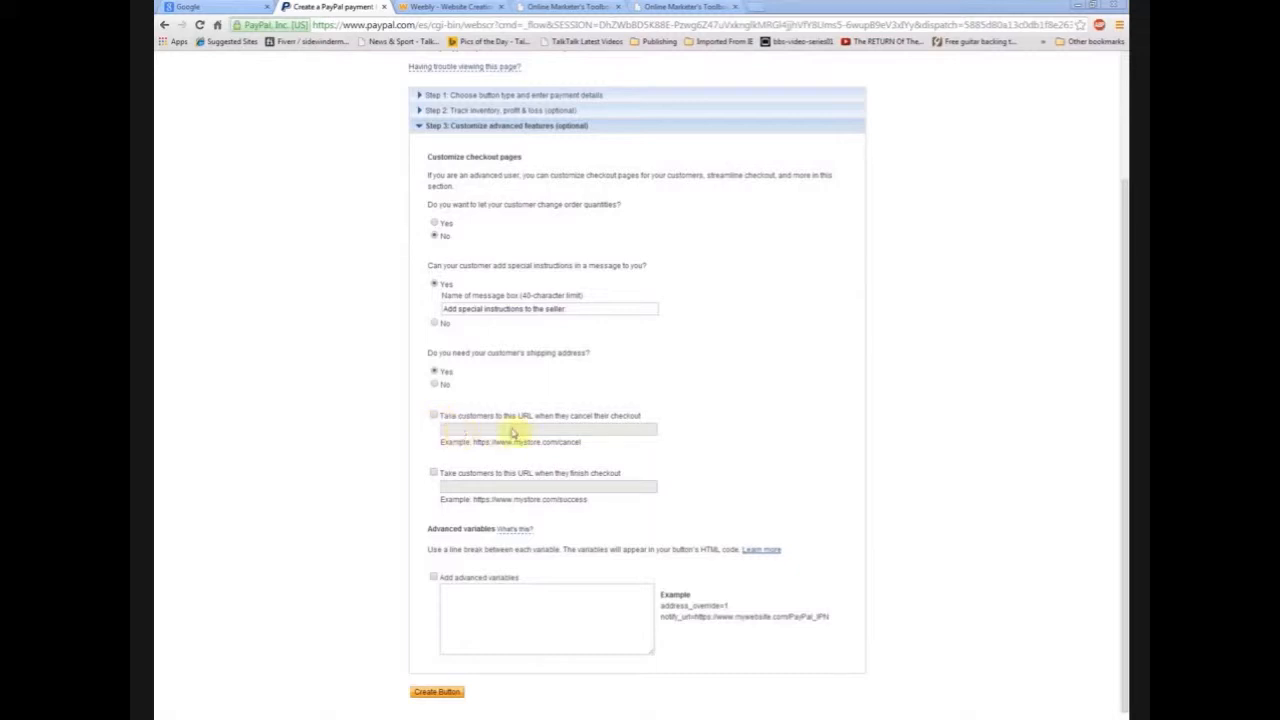
- Bring up the Online Marketer's Toolbox thank-you download page listing the manual, videos and cheat-sheets
{"action": "left_click", "coordinate": [589, 6]}
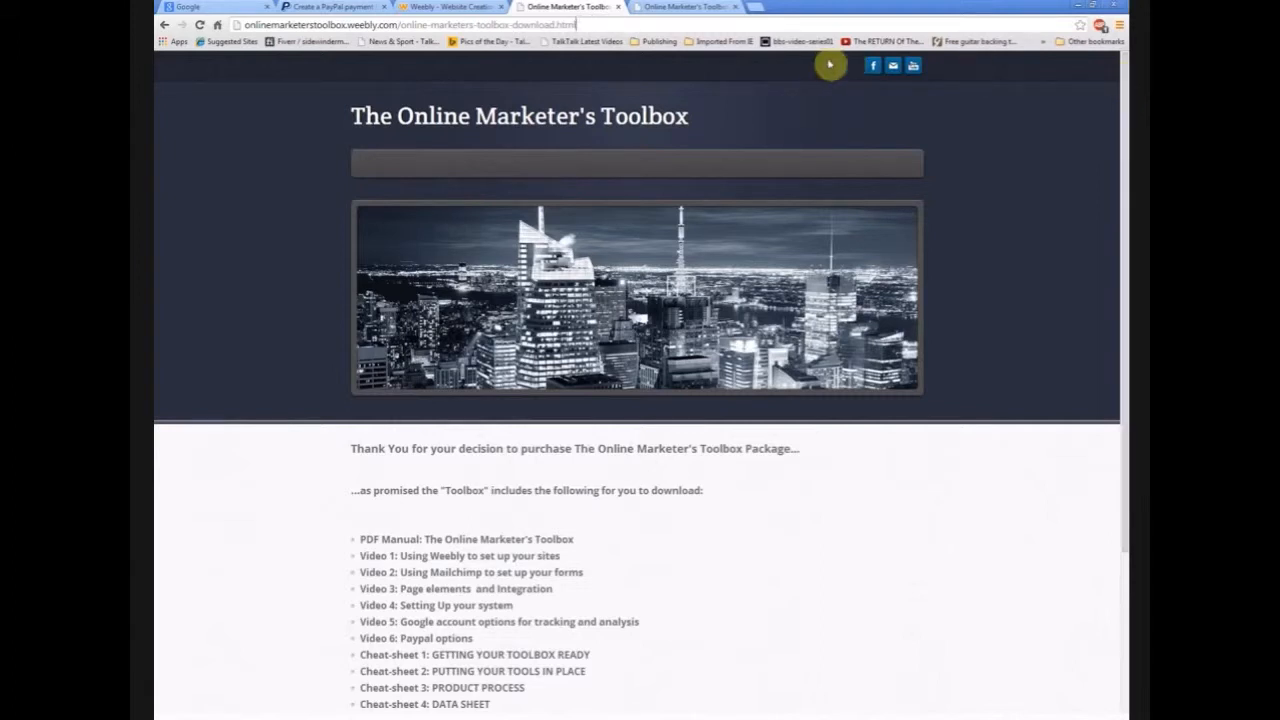
- Select the page-name part of the download page's web address to check it
{"action": "left_click_drag", "start_coordinate": [620, 22], "coordinate": [400, 22]}
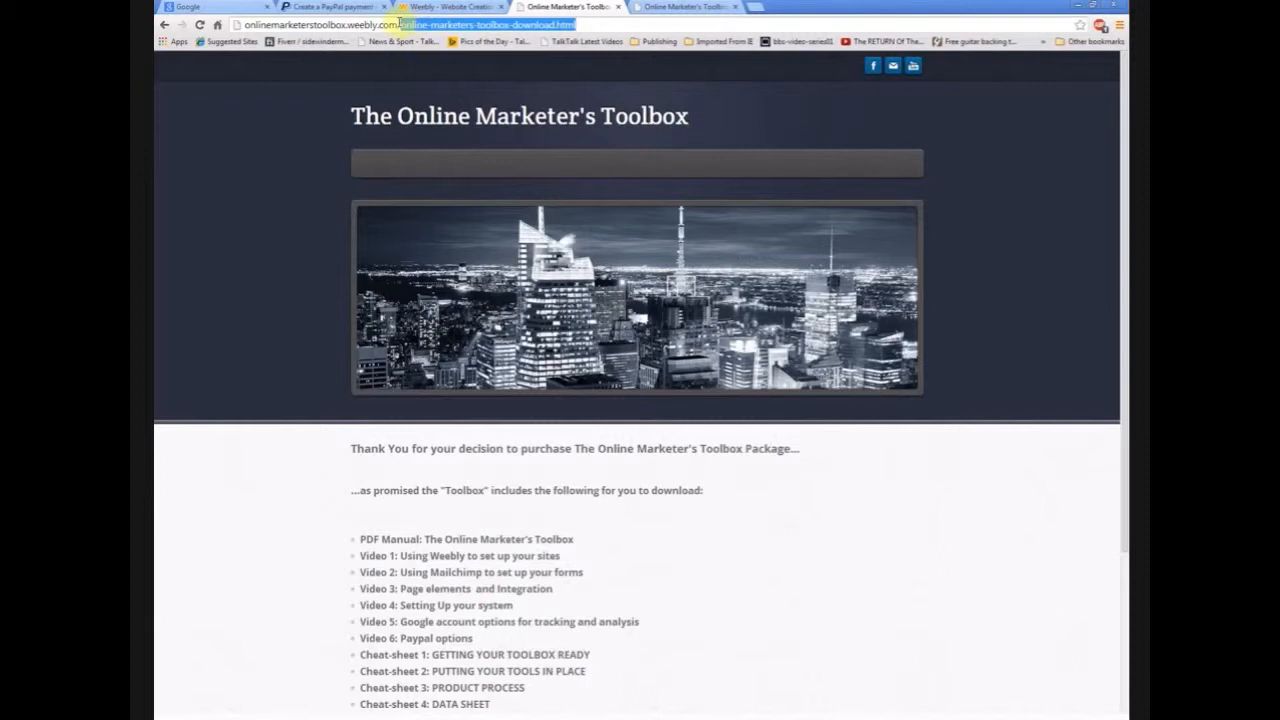
{"action": "left_click_drag", "start_coordinate": [400, 22], "coordinate": [378, 23]}
{"action": "left_click_drag", "start_coordinate": [376, 22], "coordinate": [253, 30]}
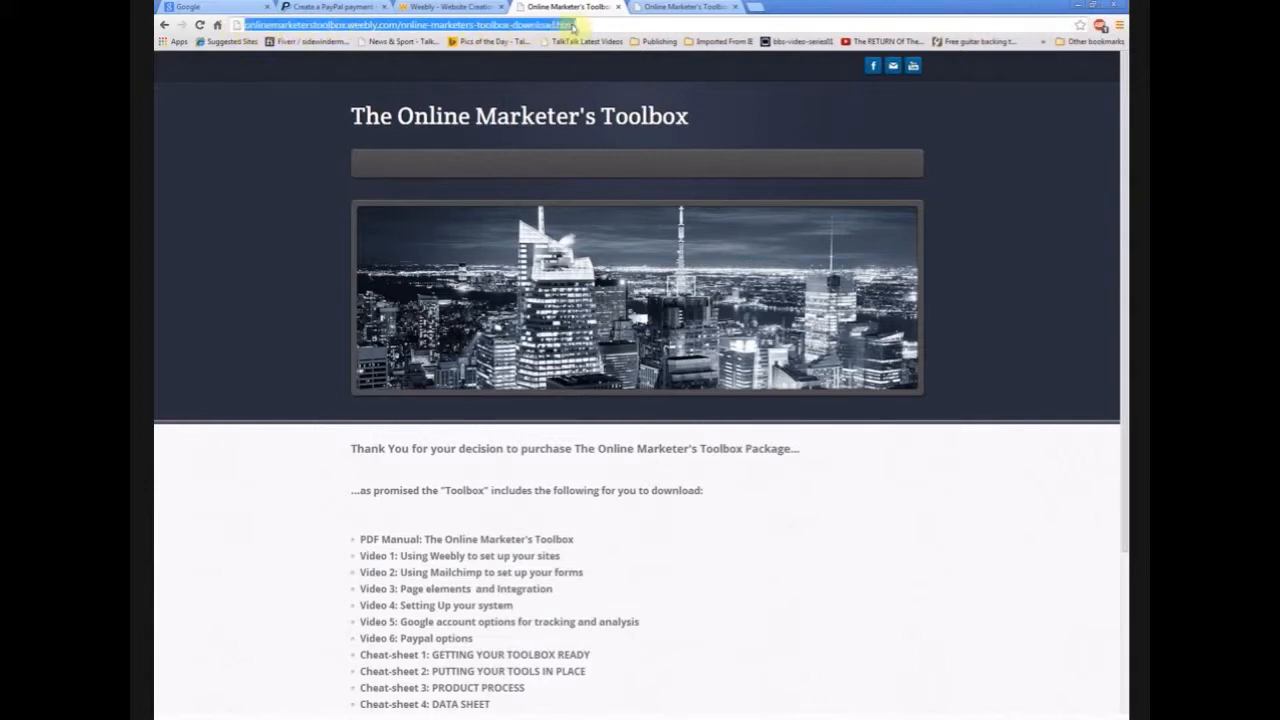
{"action": "left_click", "coordinate": [770, 645]}
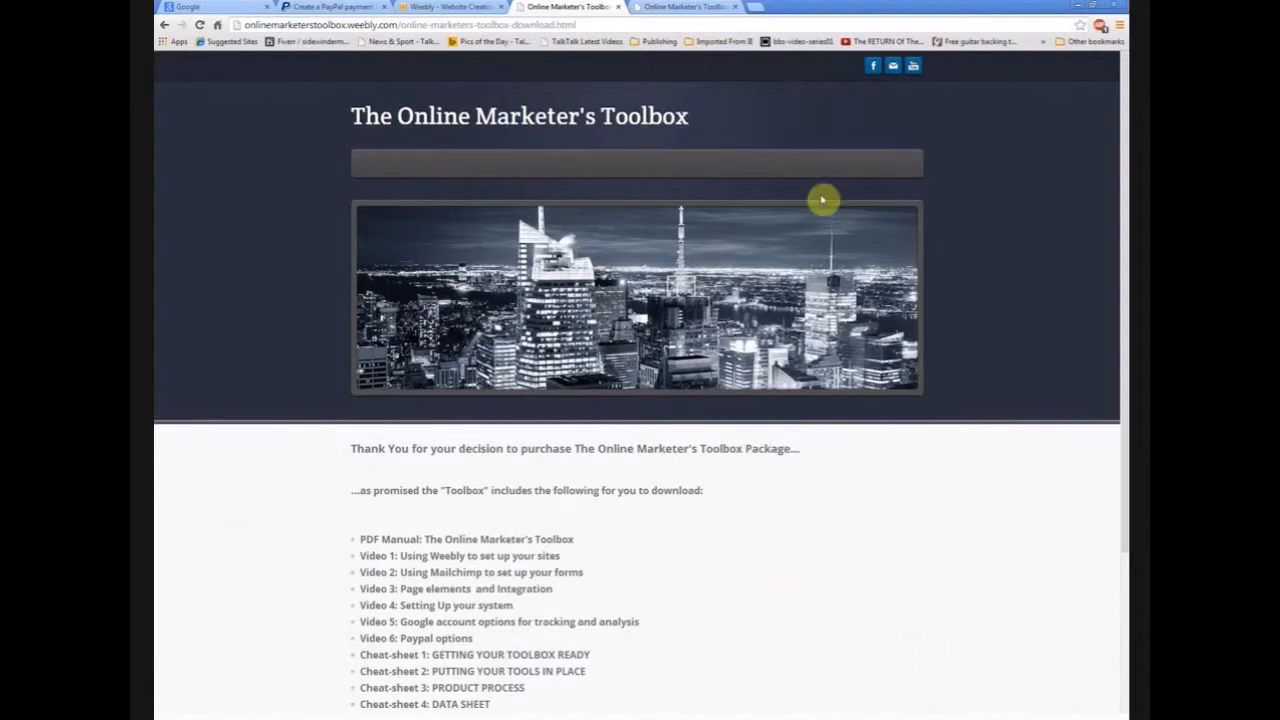
- Review the second-thoughts page, then return to the Weebly sales page editor
{"action": "left_click", "coordinate": [690, 7]}
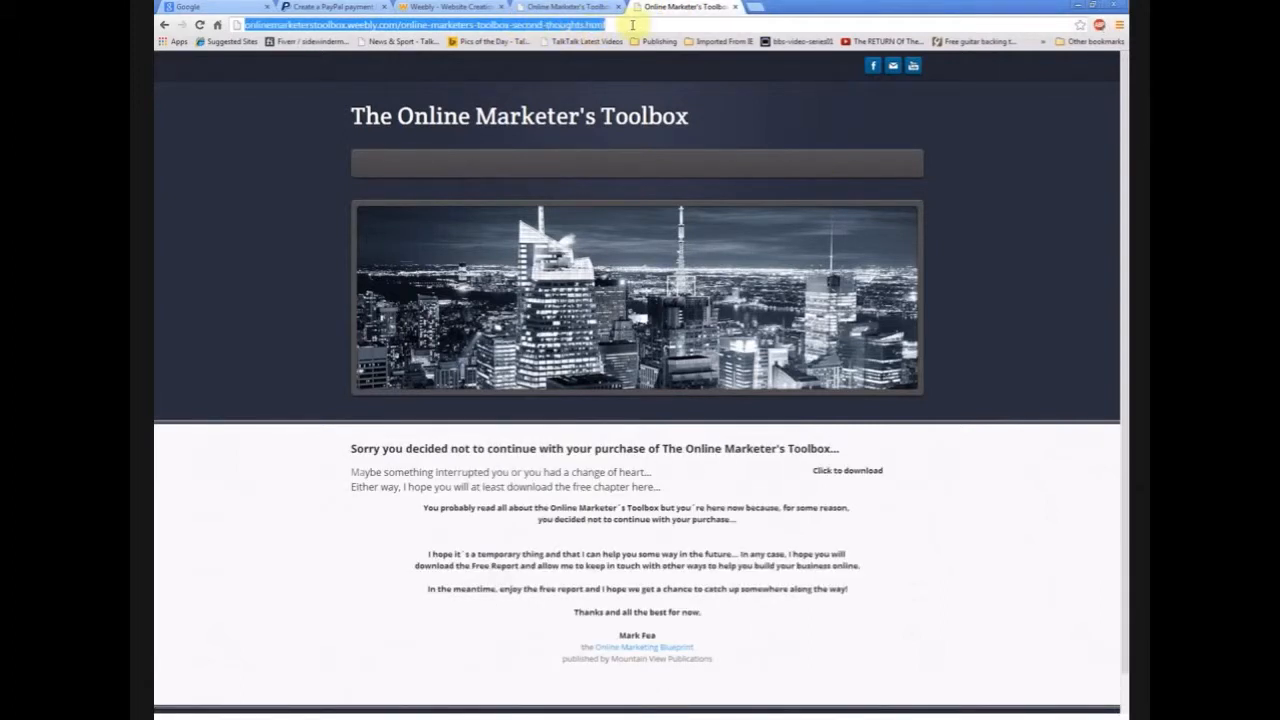
{"action": "left_click", "coordinate": [1012, 546]}
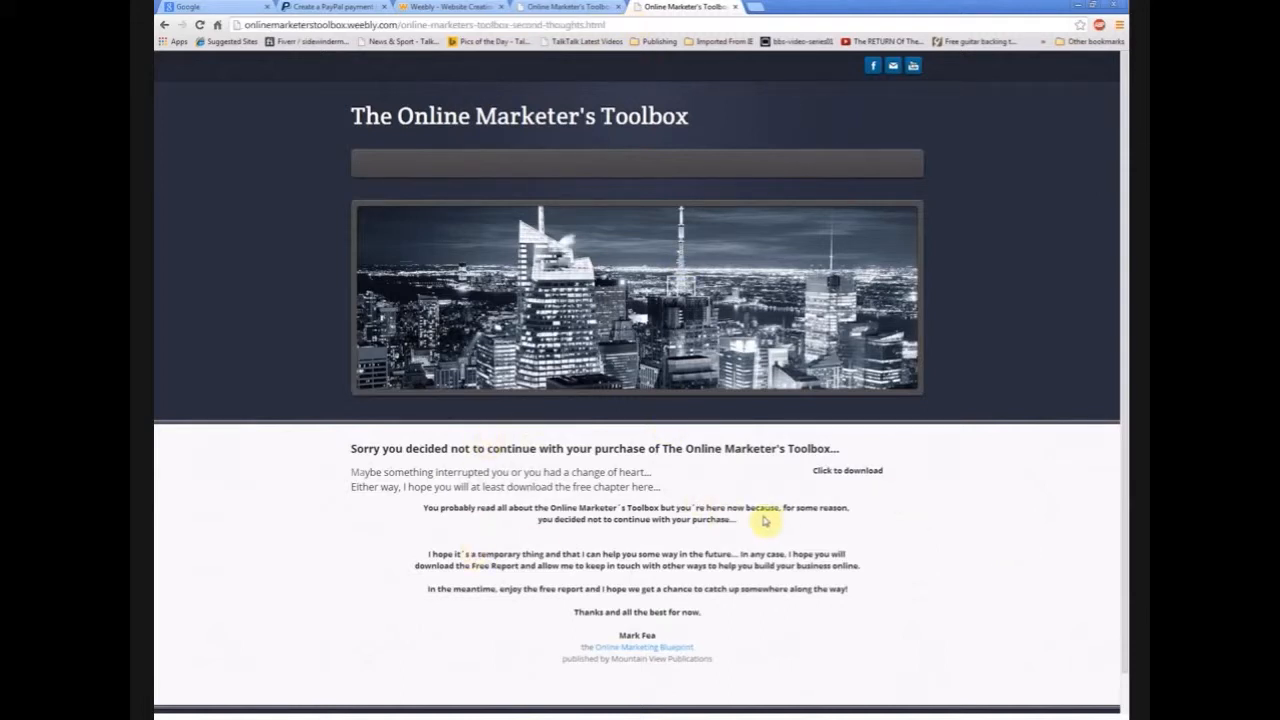
{"action": "left_click", "coordinate": [455, 6]}
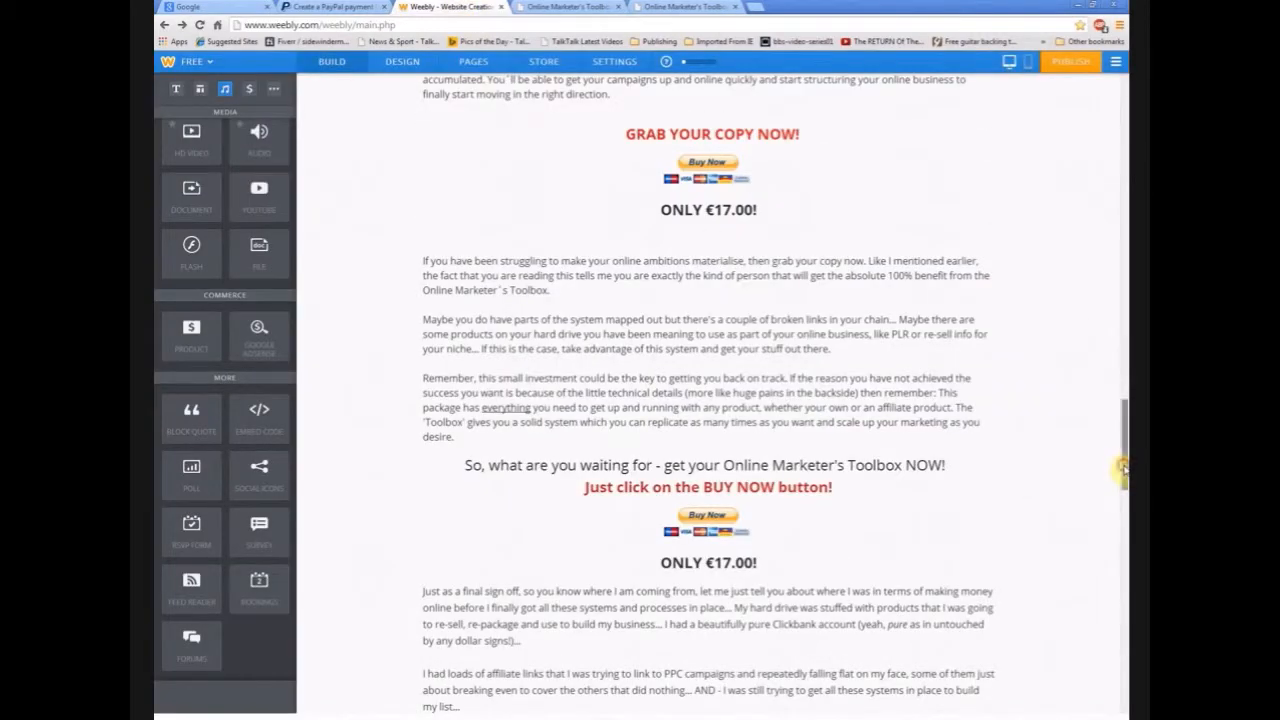
- Scroll through the Weebly sales page, then view the 'Sorry you decided not to continue' page
{"action": "scroll", "coordinate": [1122, 466], "scroll_direction": "up", "scroll_amount": 4}
{"action": "left_click_drag", "start_coordinate": [1124, 340], "coordinate": [1124, 127]}
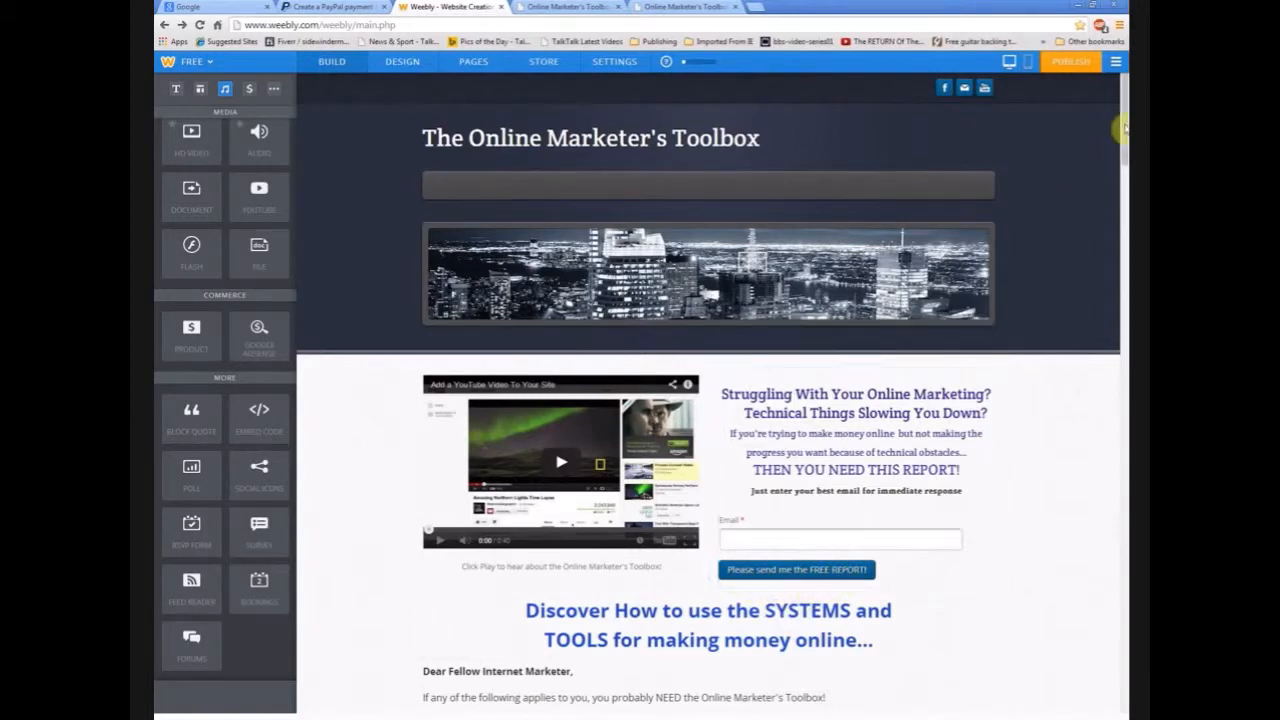
{"action": "left_click_drag", "start_coordinate": [1124, 117], "coordinate": [1102, 399]}
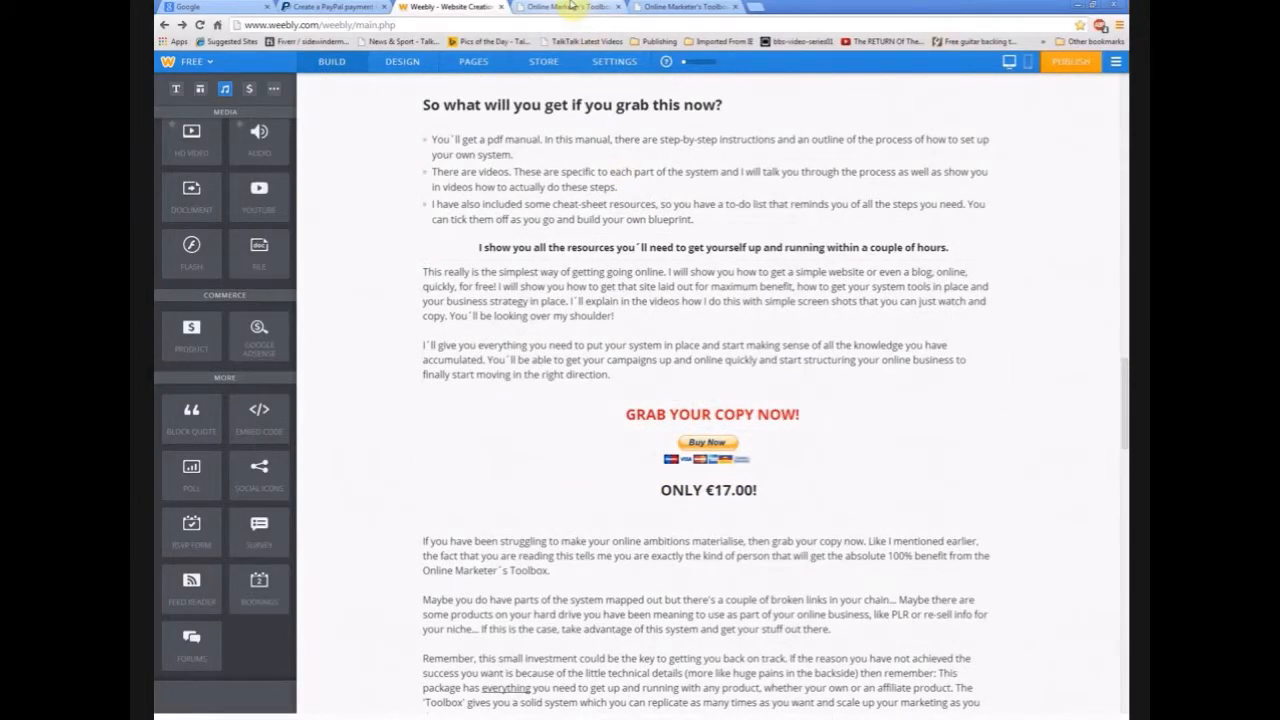
{"action": "left_click", "coordinate": [668, 6]}
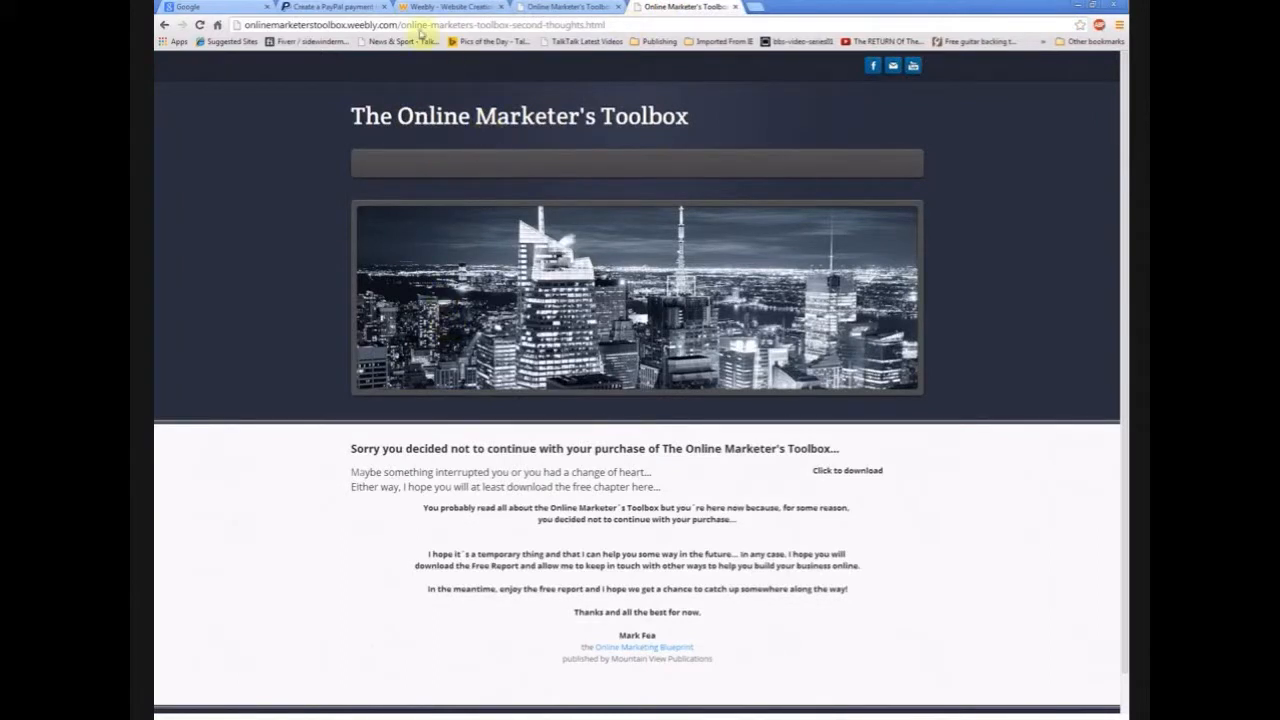
- Copy the second-thoughts page's full URL from the address bar and return to PayPal
{"action": "left_click_drag", "start_coordinate": [618, 25], "coordinate": [210, 45]}
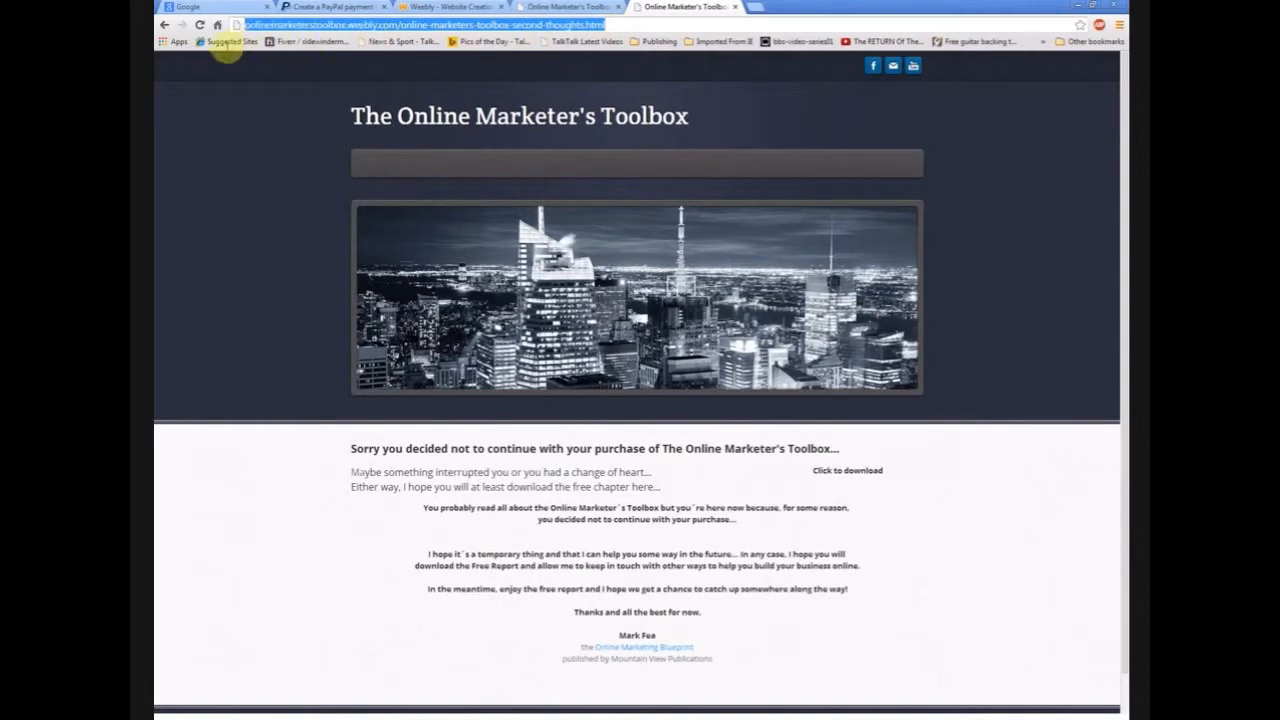
{"action": "right_click", "coordinate": [300, 27]}
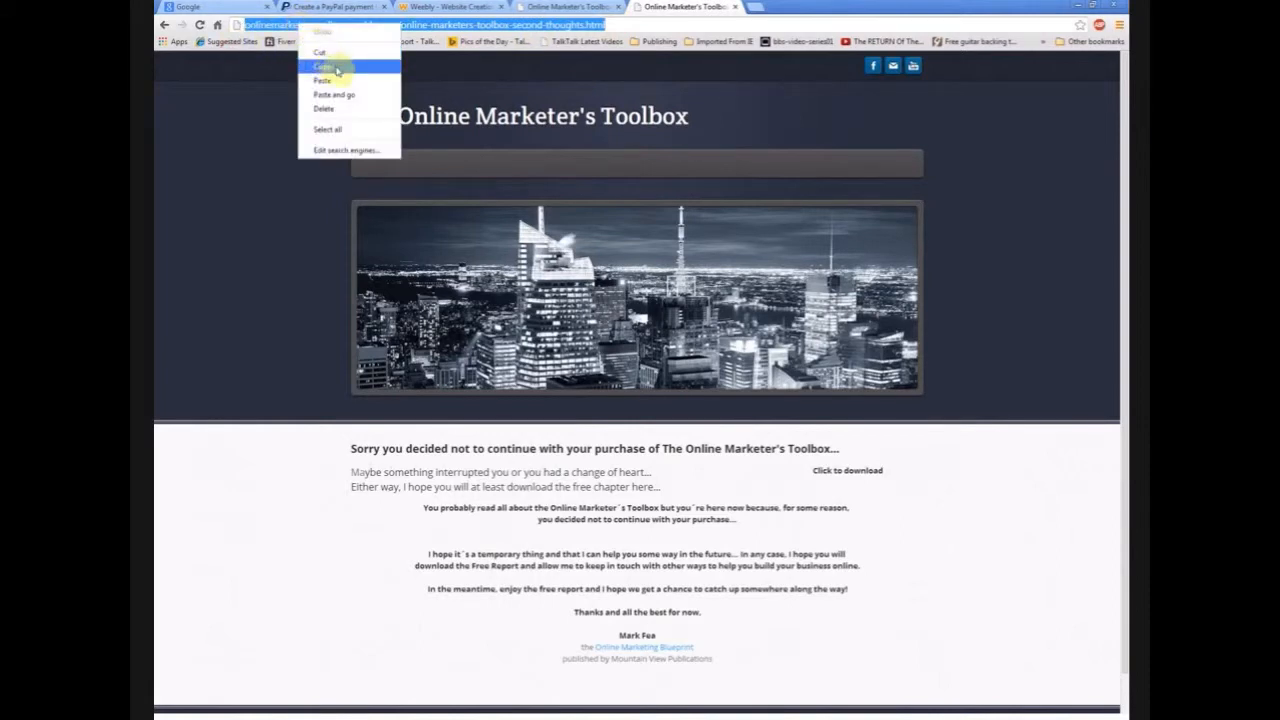
{"action": "left_click", "coordinate": [336, 68]}
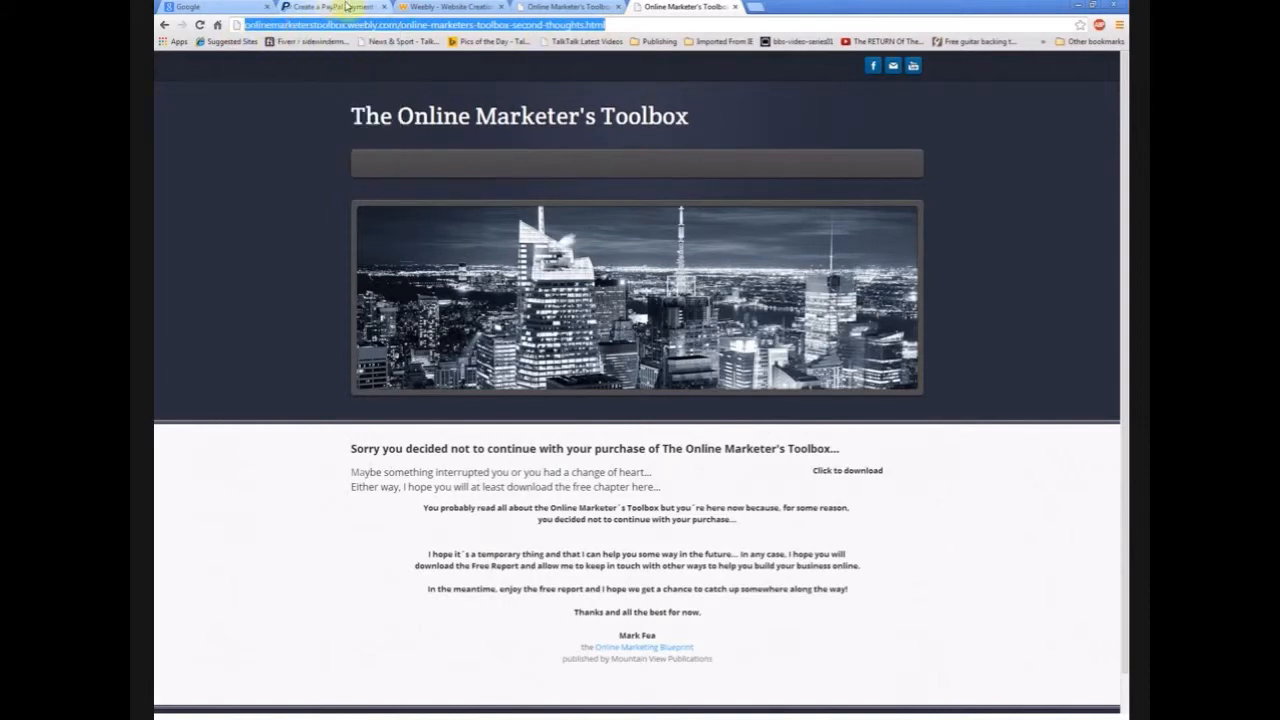
{"action": "left_click", "coordinate": [336, 7]}
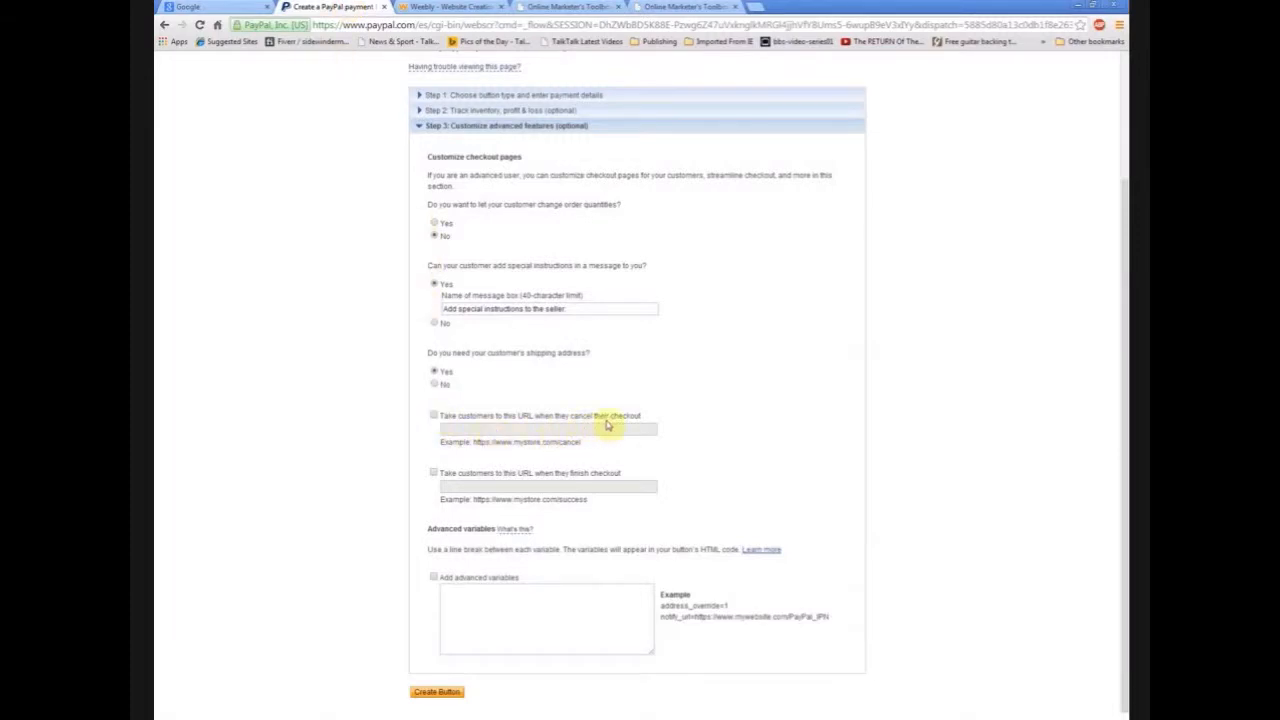
- Enable the cancel-checkout URL and paste the second-thoughts page address into it
{"action": "left_click", "coordinate": [434, 416]}
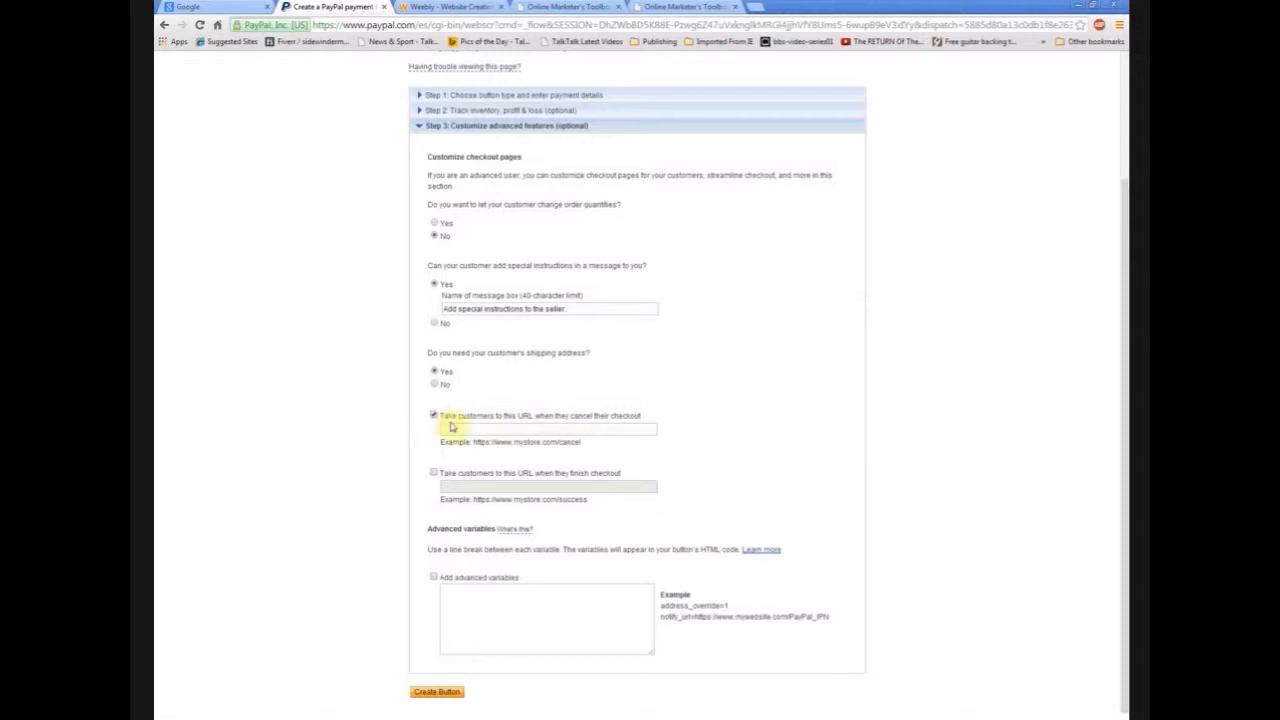
{"action": "left_click", "coordinate": [458, 430]}
{"action": "right_click", "coordinate": [458, 430]}
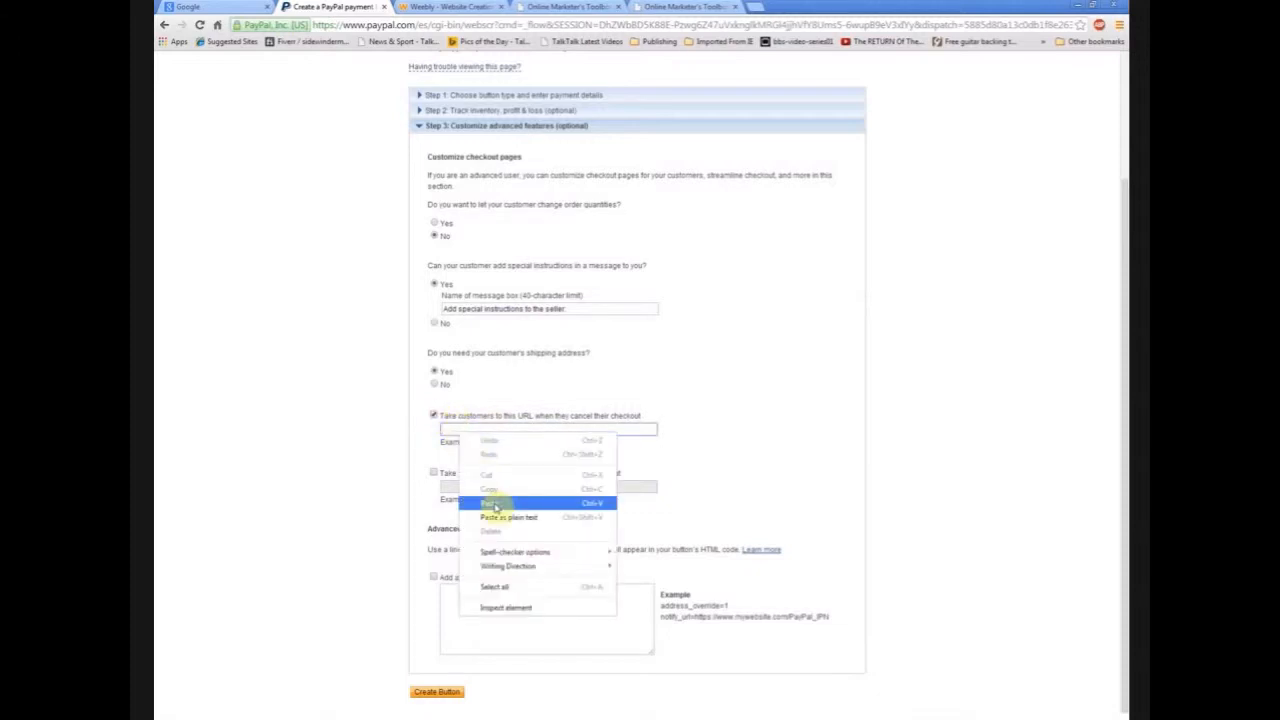
{"action": "left_click", "coordinate": [494, 506]}
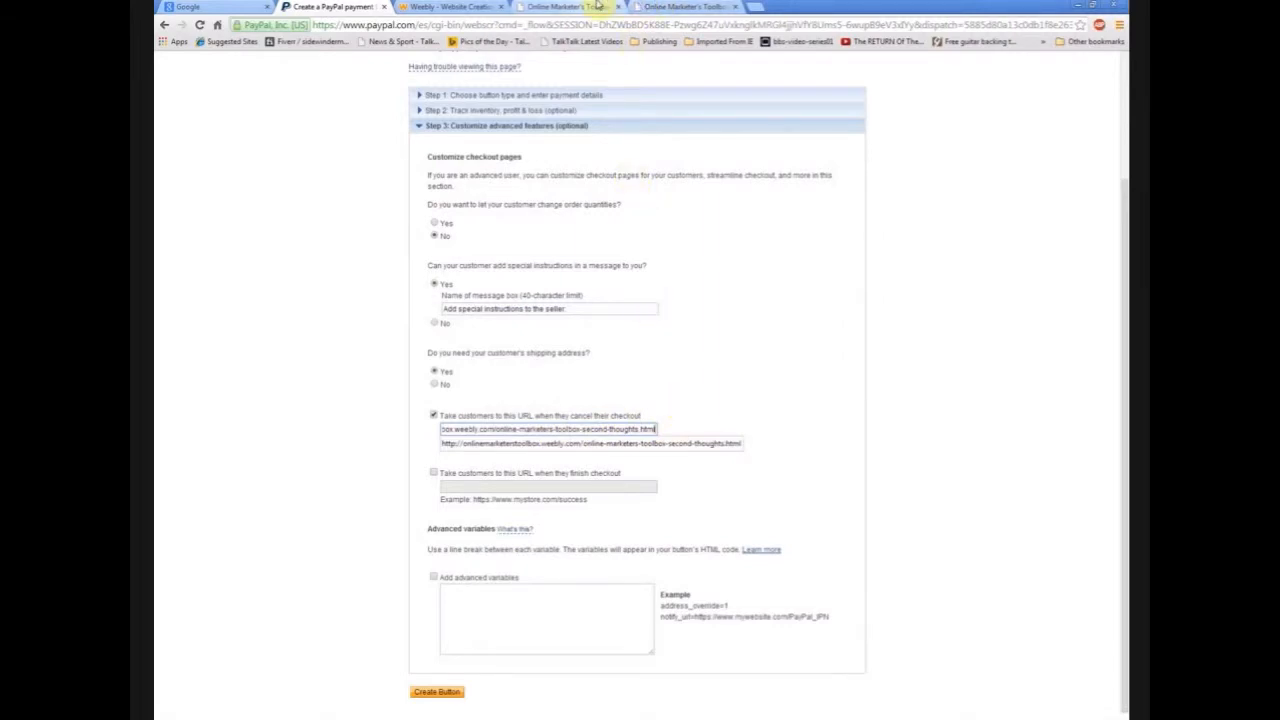
{"action": "left_click", "coordinate": [678, 6]}
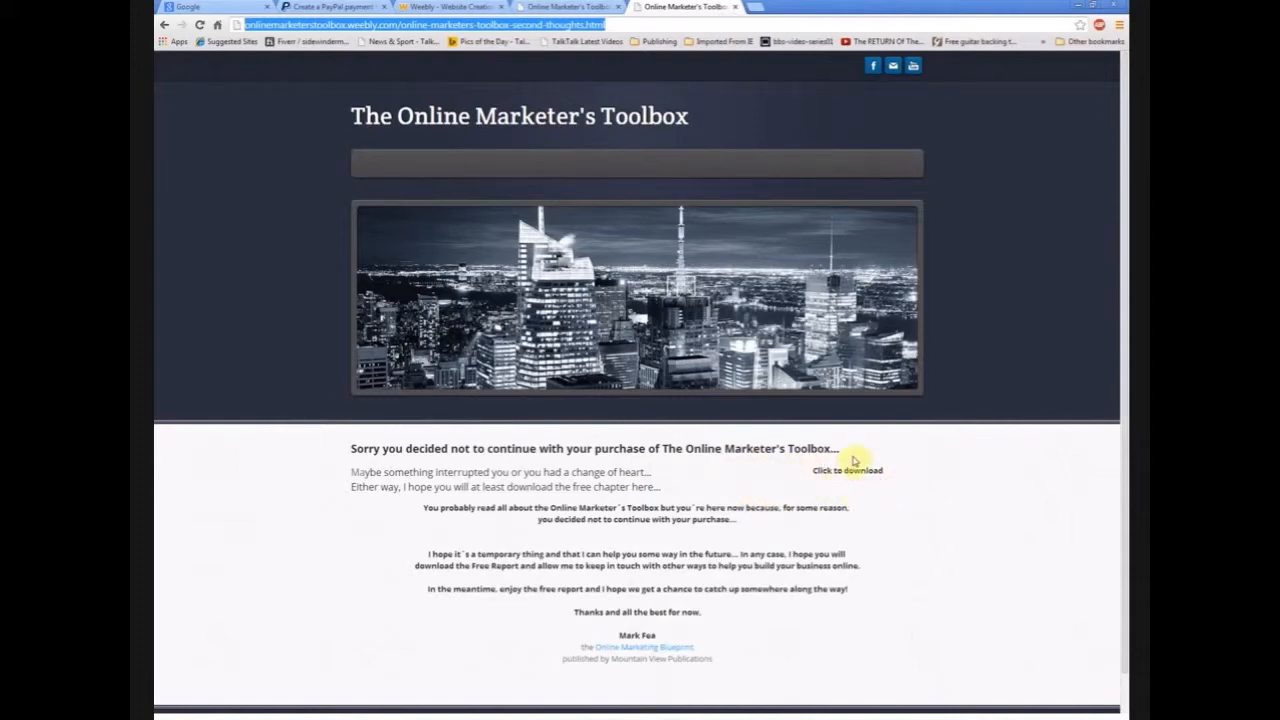
{"action": "left_click", "coordinate": [452, 7]}
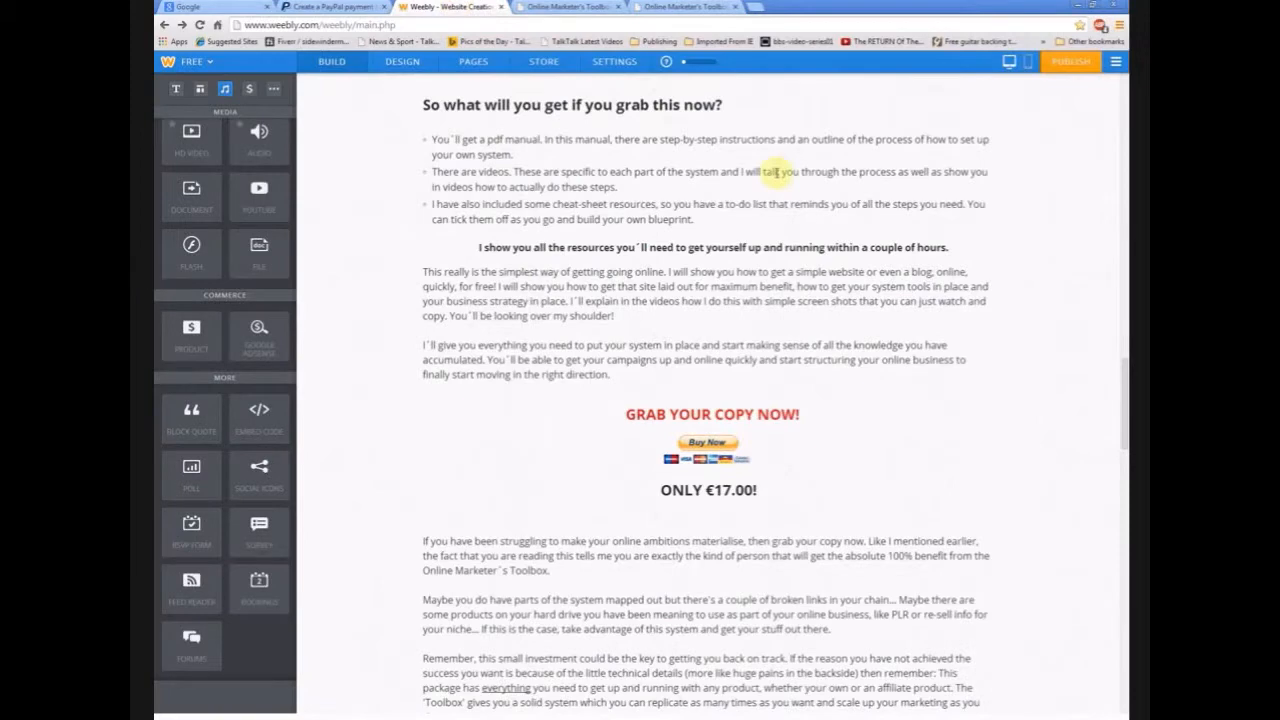
{"action": "left_click_drag", "start_coordinate": [1122, 395], "coordinate": [1122, 110]}
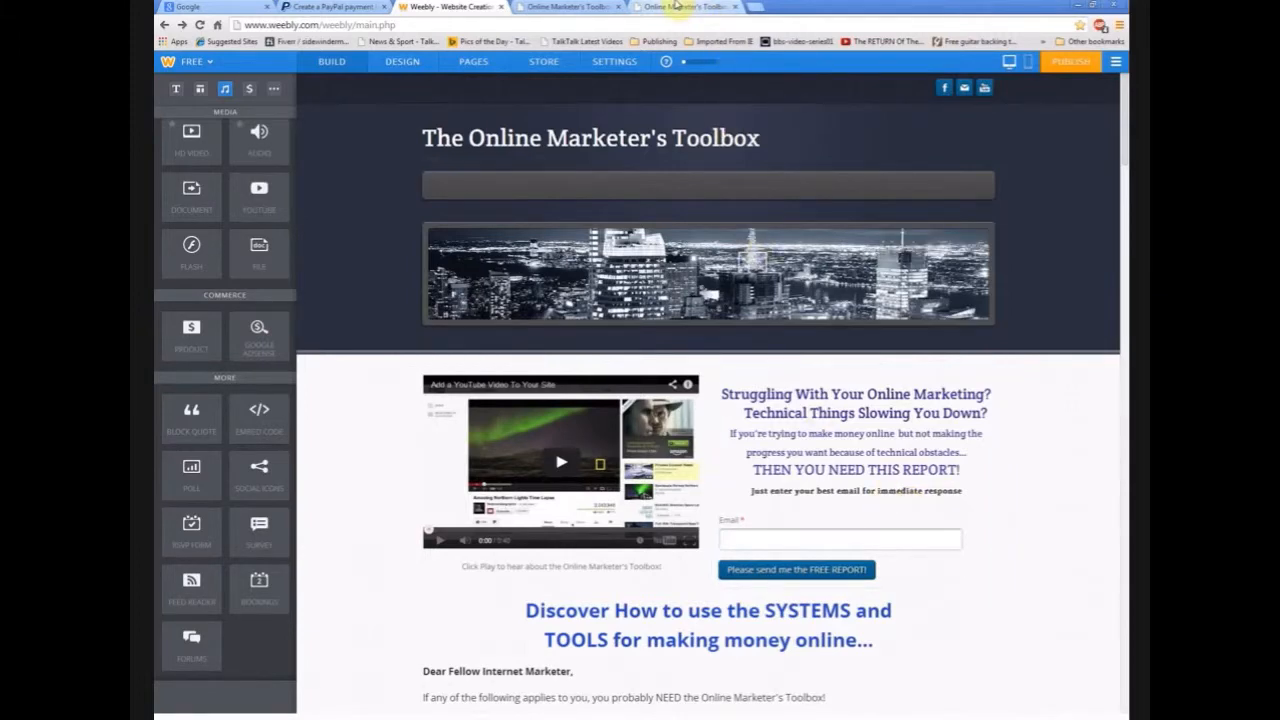
{"action": "left_click", "coordinate": [676, 6]}
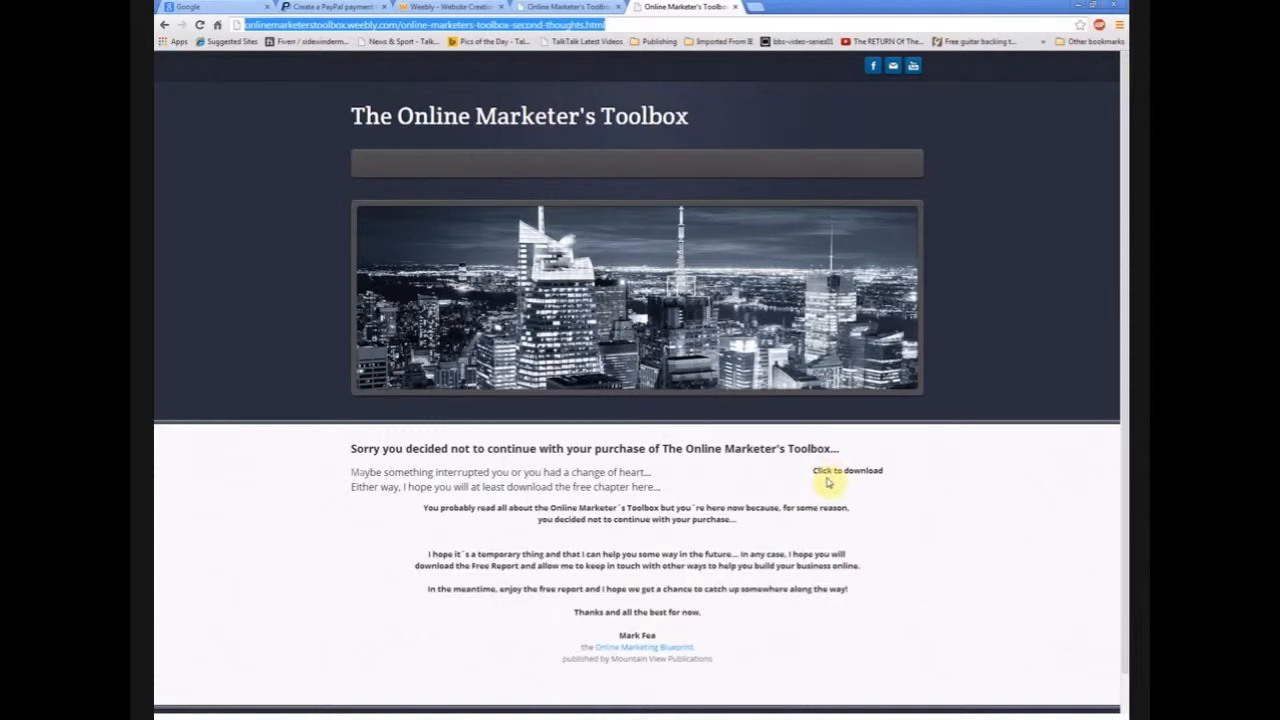
- Copy the thank-you download page's URL and return to the PayPal button form
{"action": "left_click", "coordinate": [568, 6]}
{"action": "left_click_drag", "start_coordinate": [590, 23], "coordinate": [214, 34]}
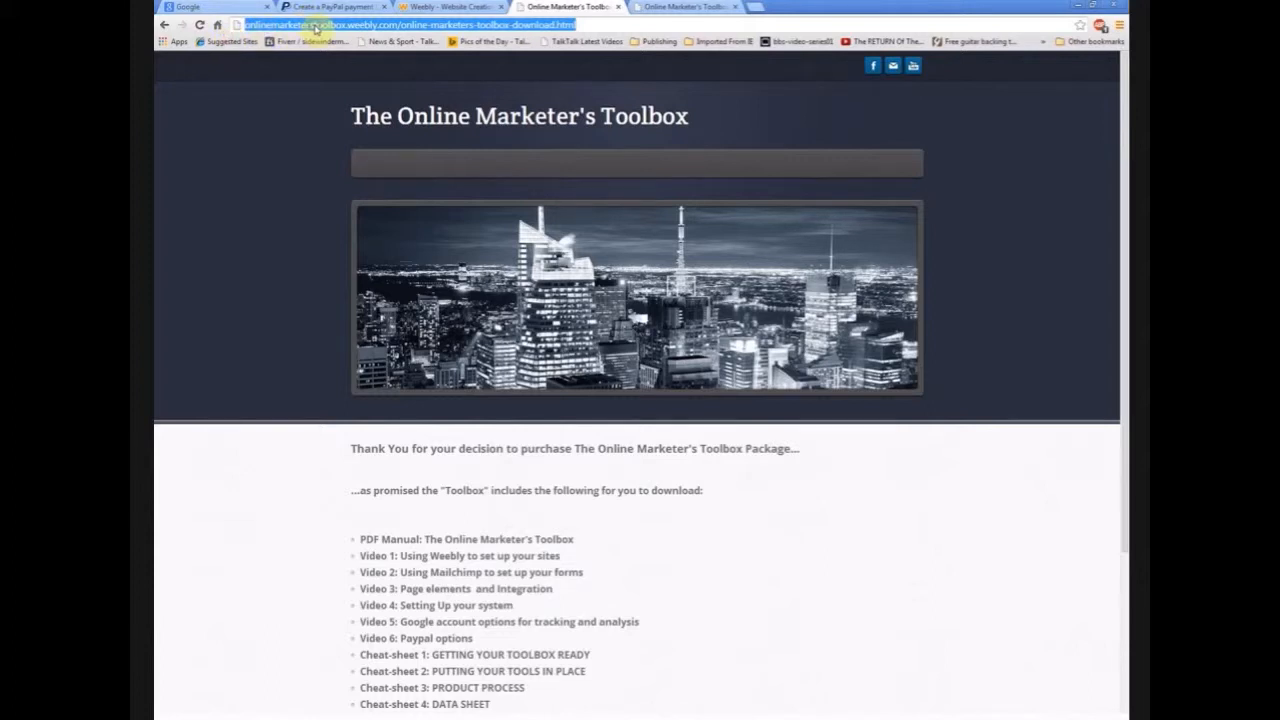
{"action": "right_click", "coordinate": [314, 27]}
{"action": "left_click", "coordinate": [349, 66]}
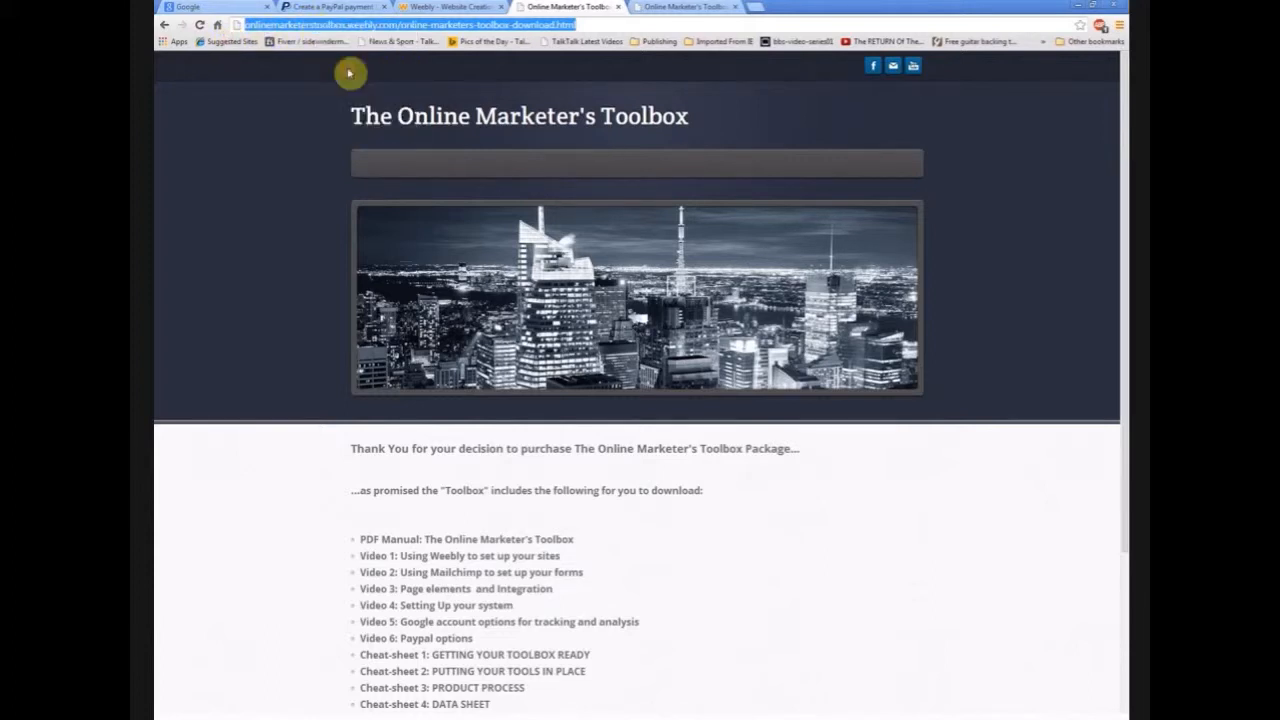
{"action": "left_click", "coordinate": [346, 6]}
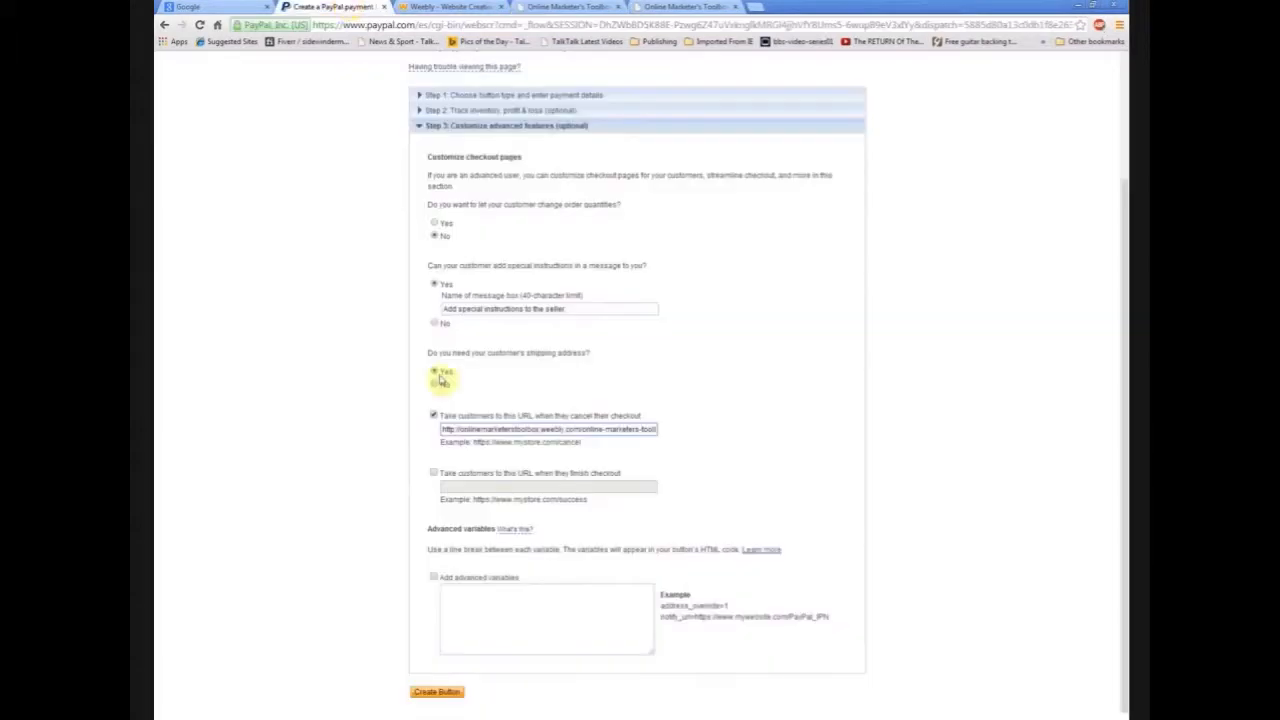
- Enable the finish-checkout return URL and paste the download page address into it
{"action": "left_click", "coordinate": [451, 486]}
{"action": "right_click", "coordinate": [454, 487]}
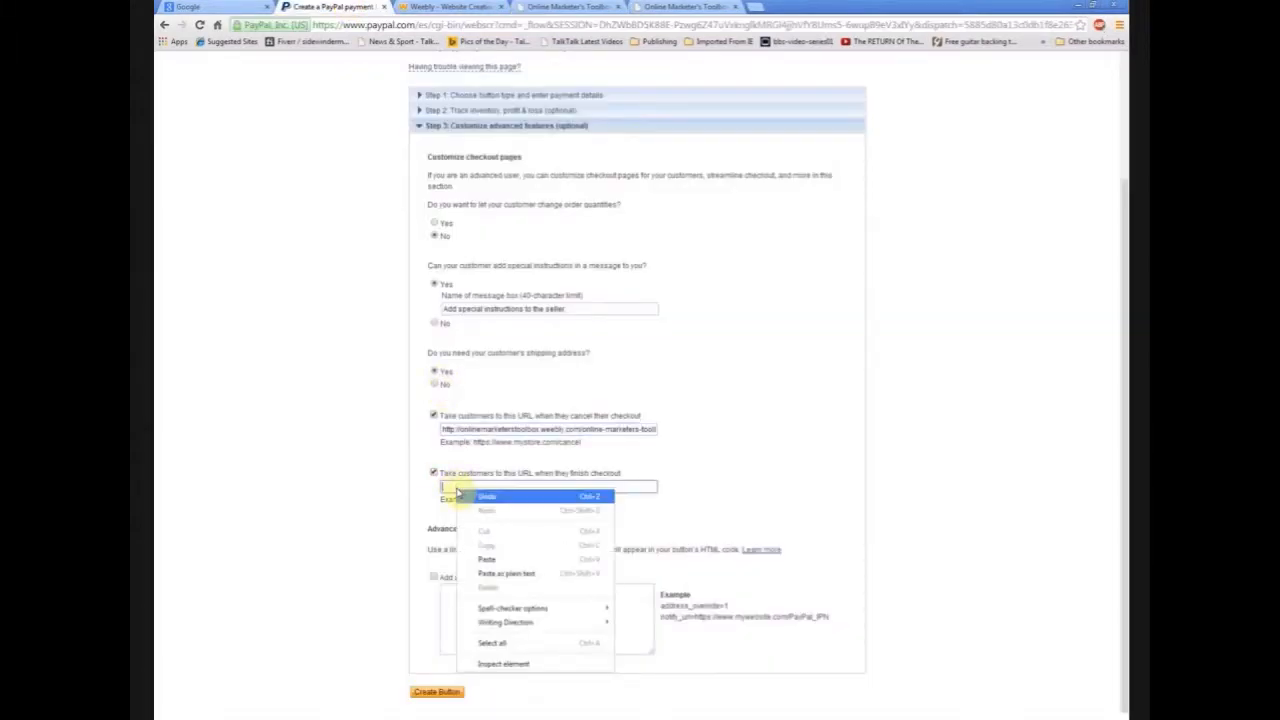
{"action": "left_click", "coordinate": [508, 560]}
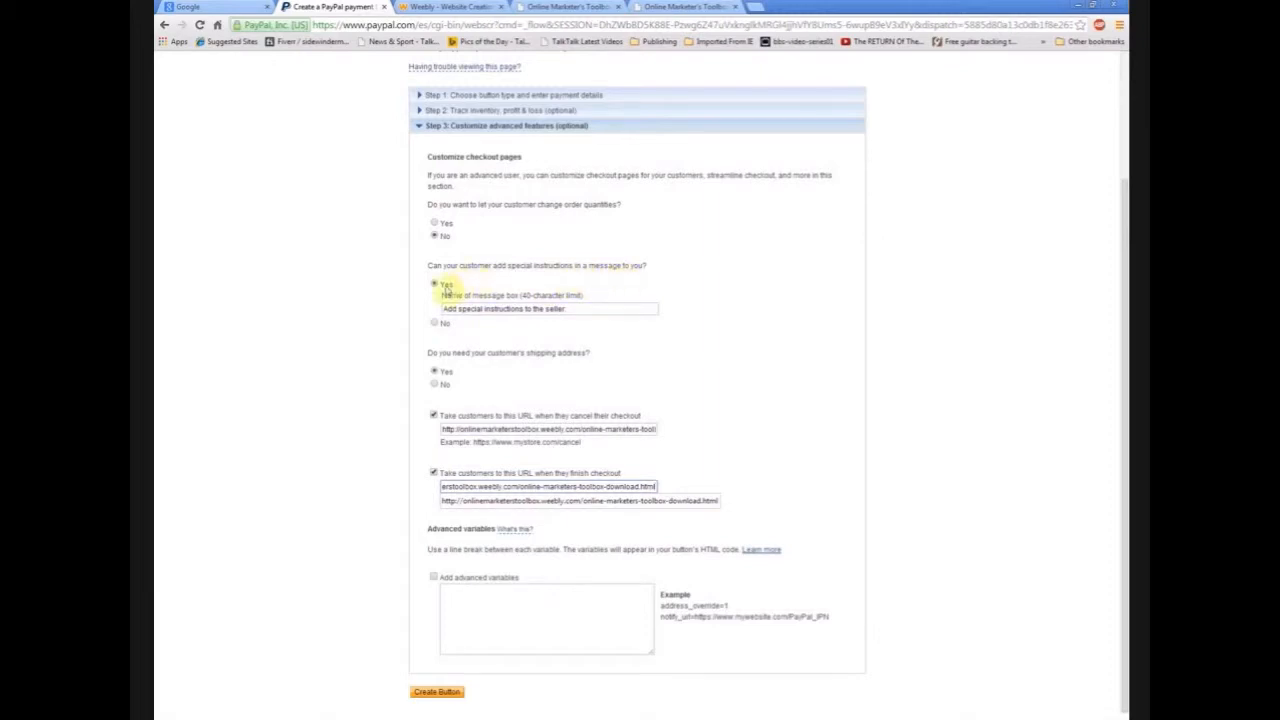
- Set special instructions and shipping address requests to No
{"action": "left_click", "coordinate": [436, 324]}
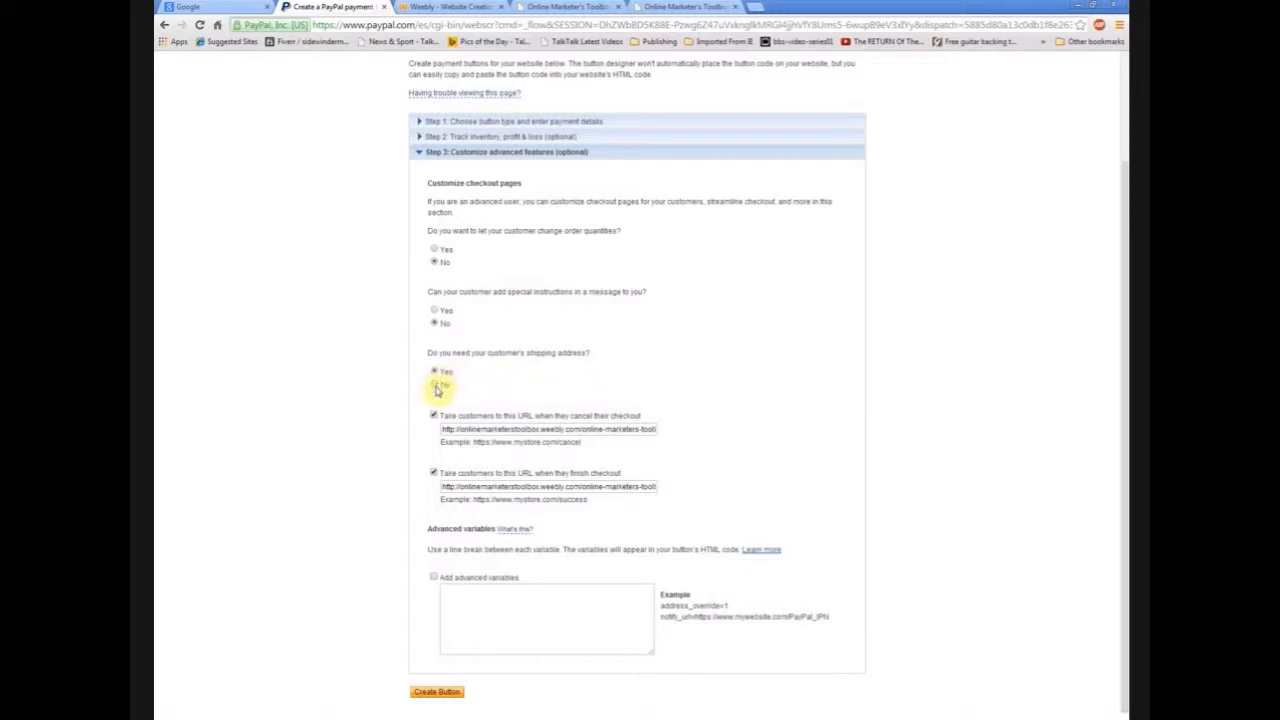
{"action": "left_click", "coordinate": [435, 385]}
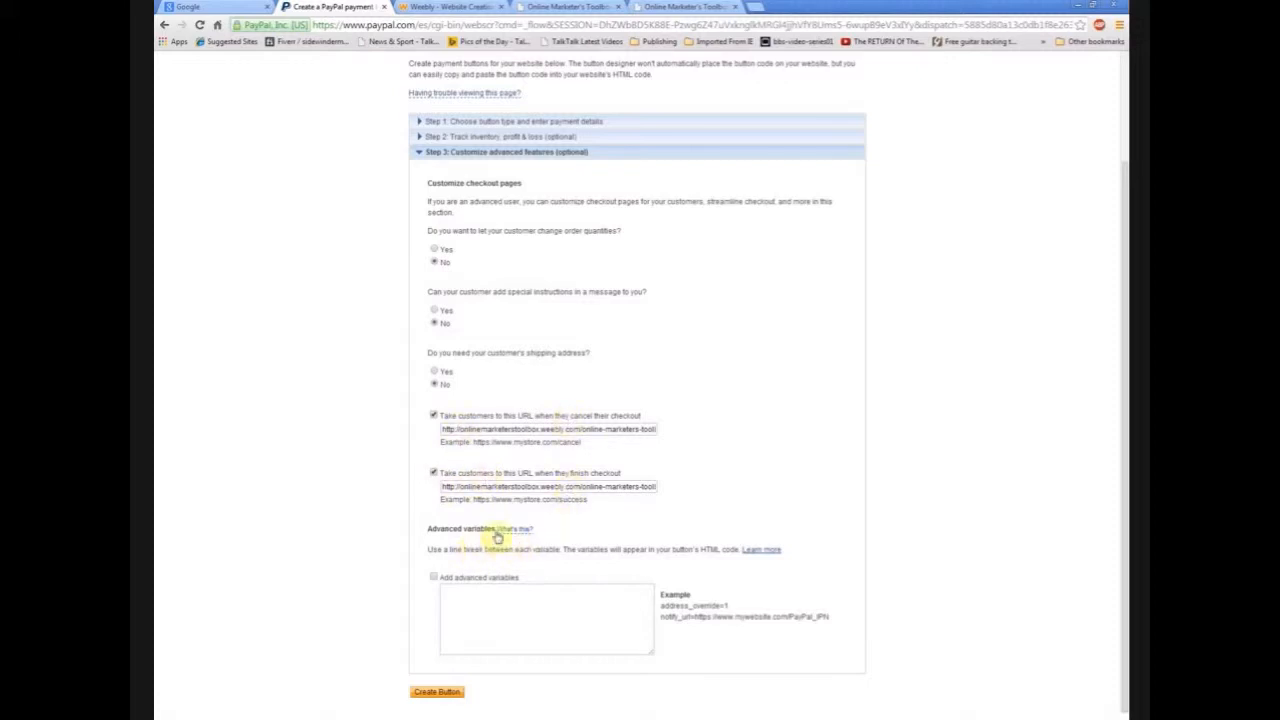
{"action": "mouse_move", "coordinate": [510, 537]}
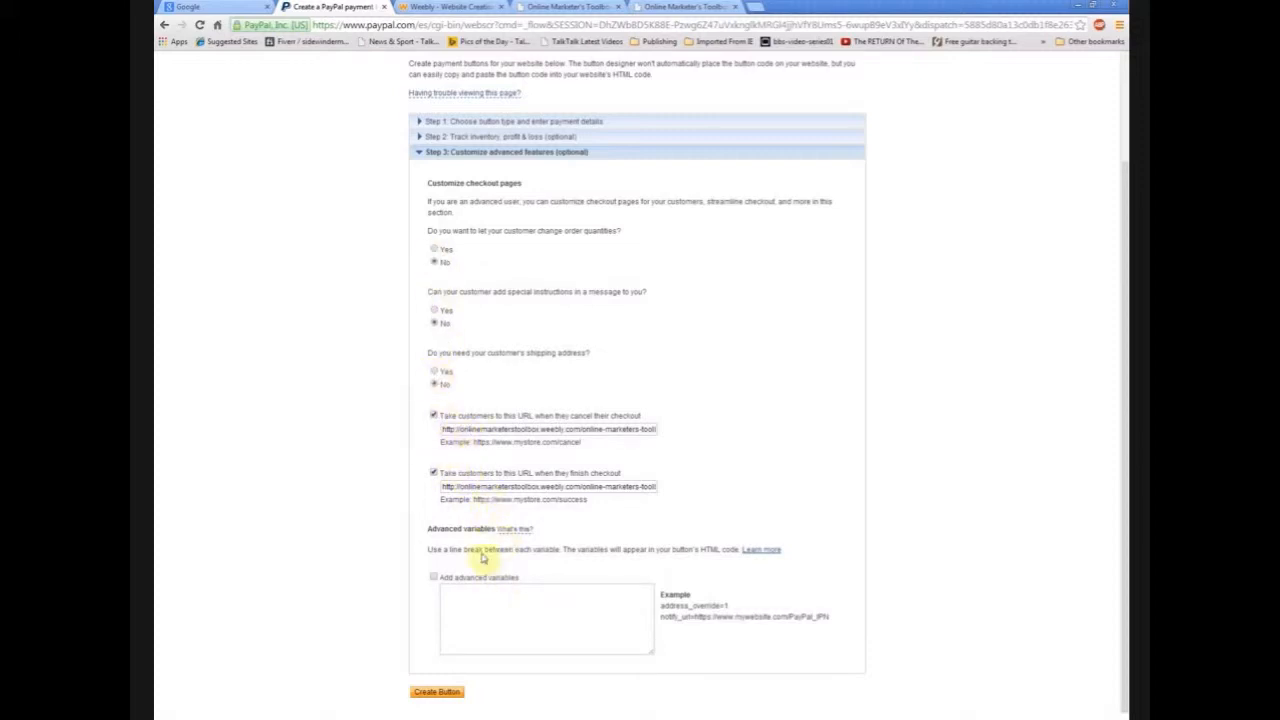
- Create the Buy Now button, then select and copy its generated HTML code
{"action": "left_click", "coordinate": [436, 693]}
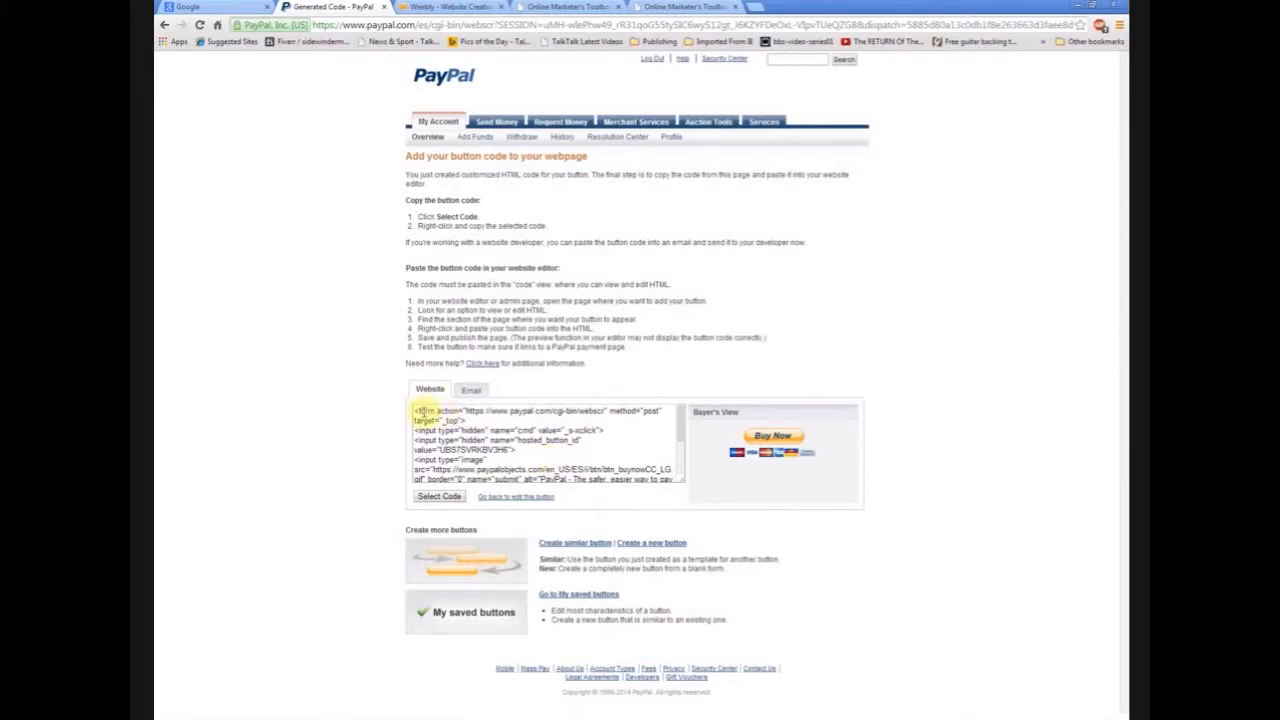
{"action": "left_click", "coordinate": [441, 497]}
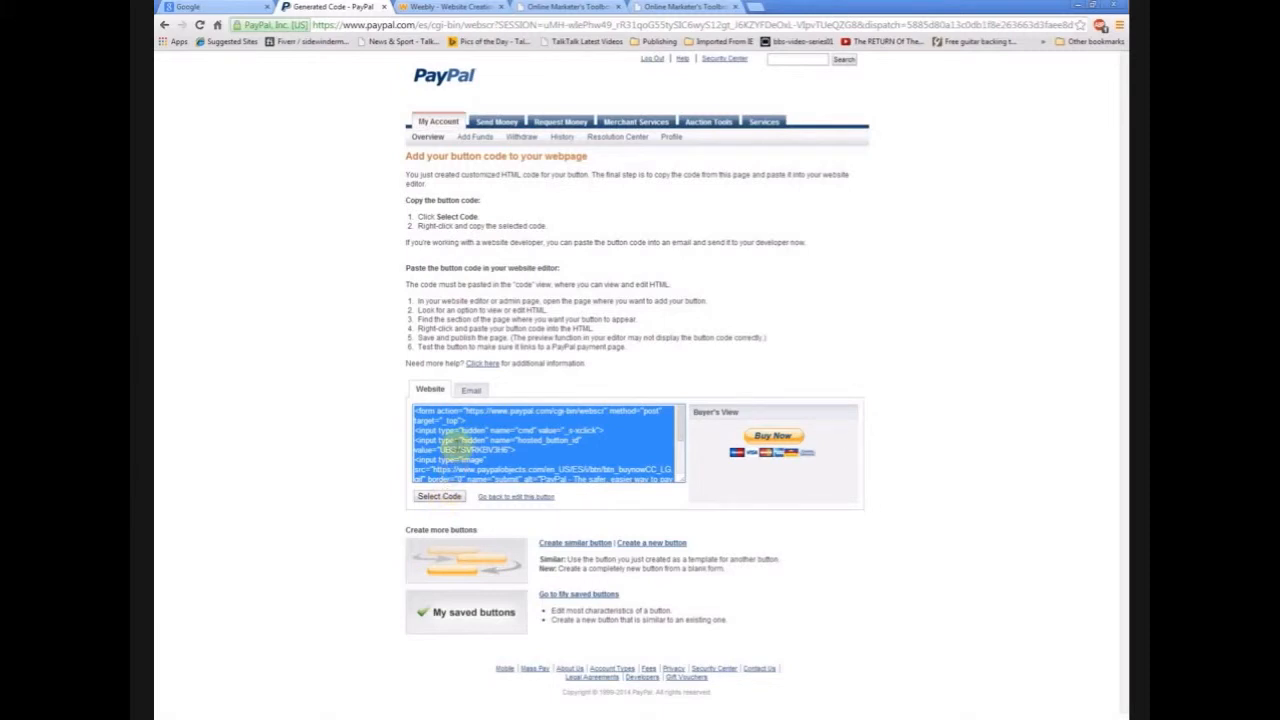
{"action": "right_click", "coordinate": [453, 445]}
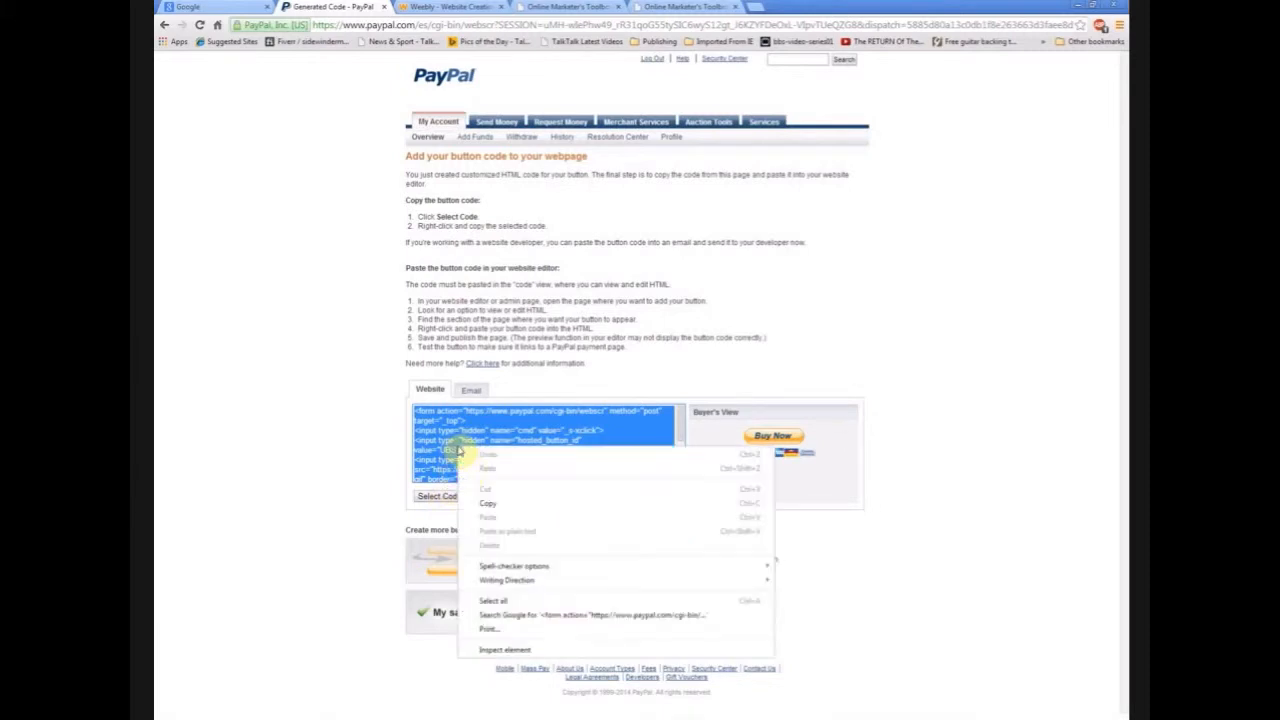
{"action": "left_click", "coordinate": [500, 507]}
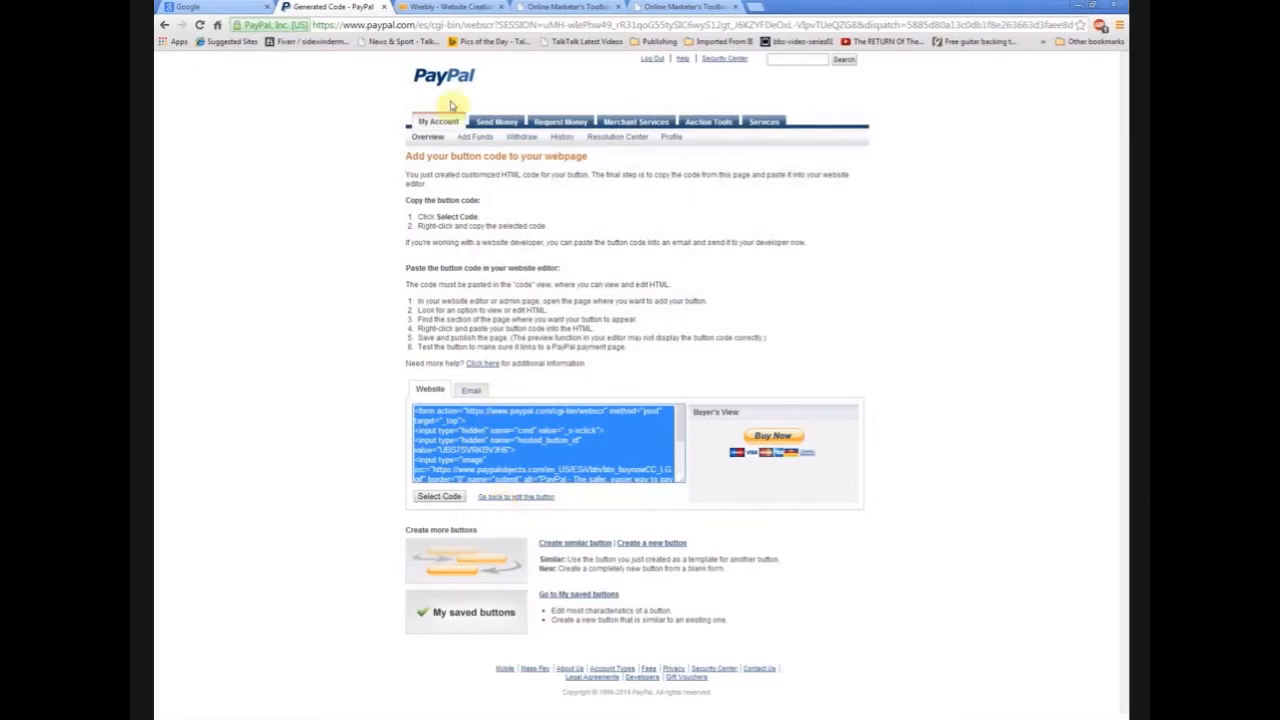
{"action": "left_click", "coordinate": [455, 6]}
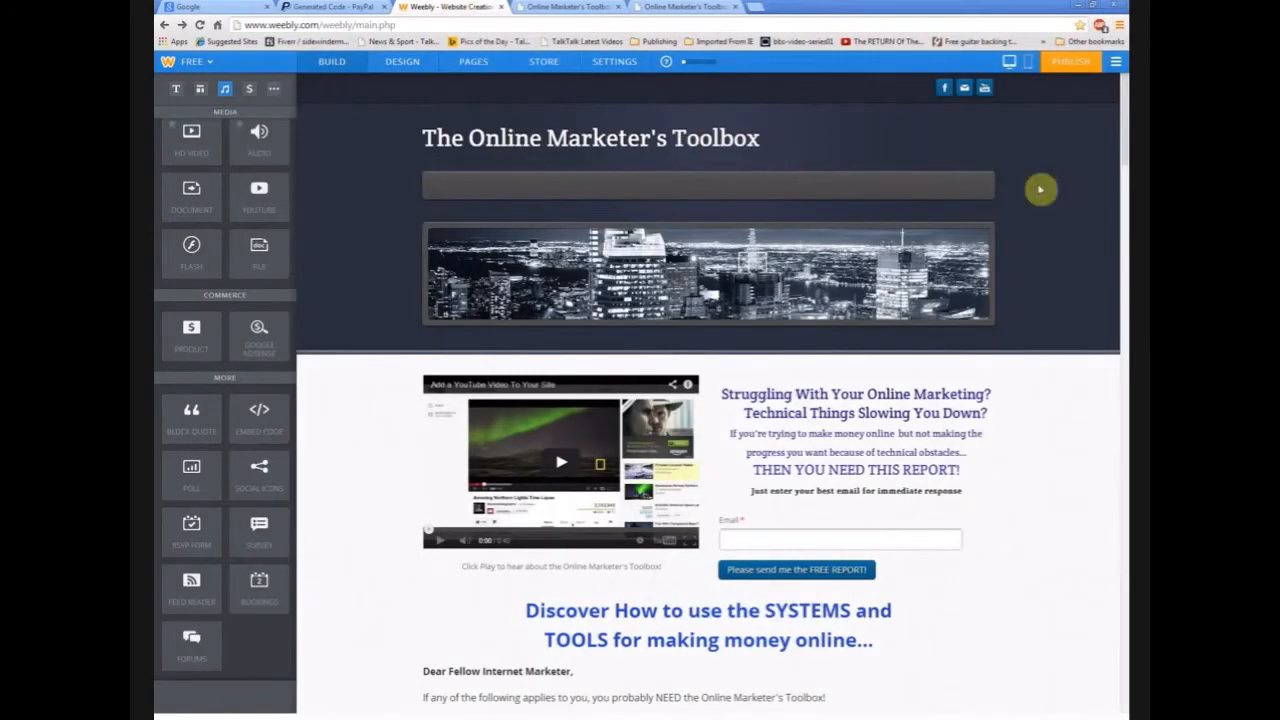
- Scroll to GRAB YOUR COPY NOW and drop an Embed Code element below the Buy Now button
{"action": "left_click_drag", "start_coordinate": [1124, 107], "coordinate": [1124, 324]}
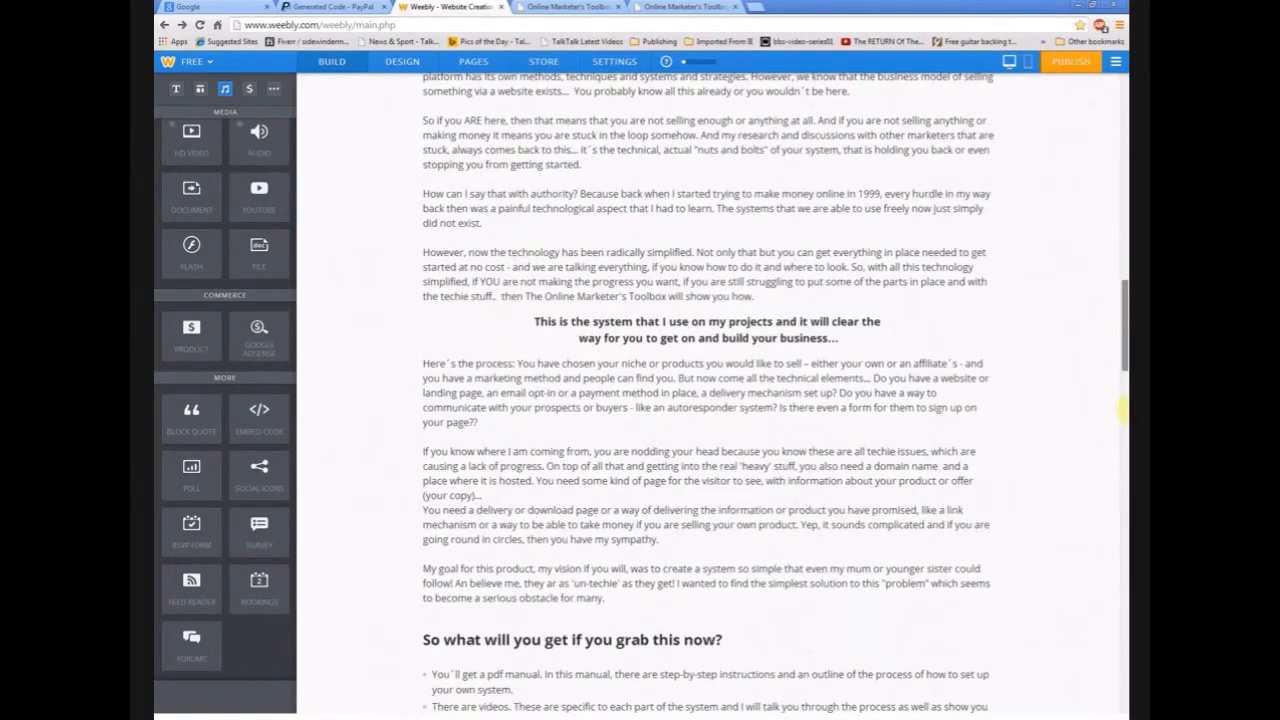
{"action": "scroll", "coordinate": [934, 374], "scroll_direction": "down", "scroll_amount": 6}
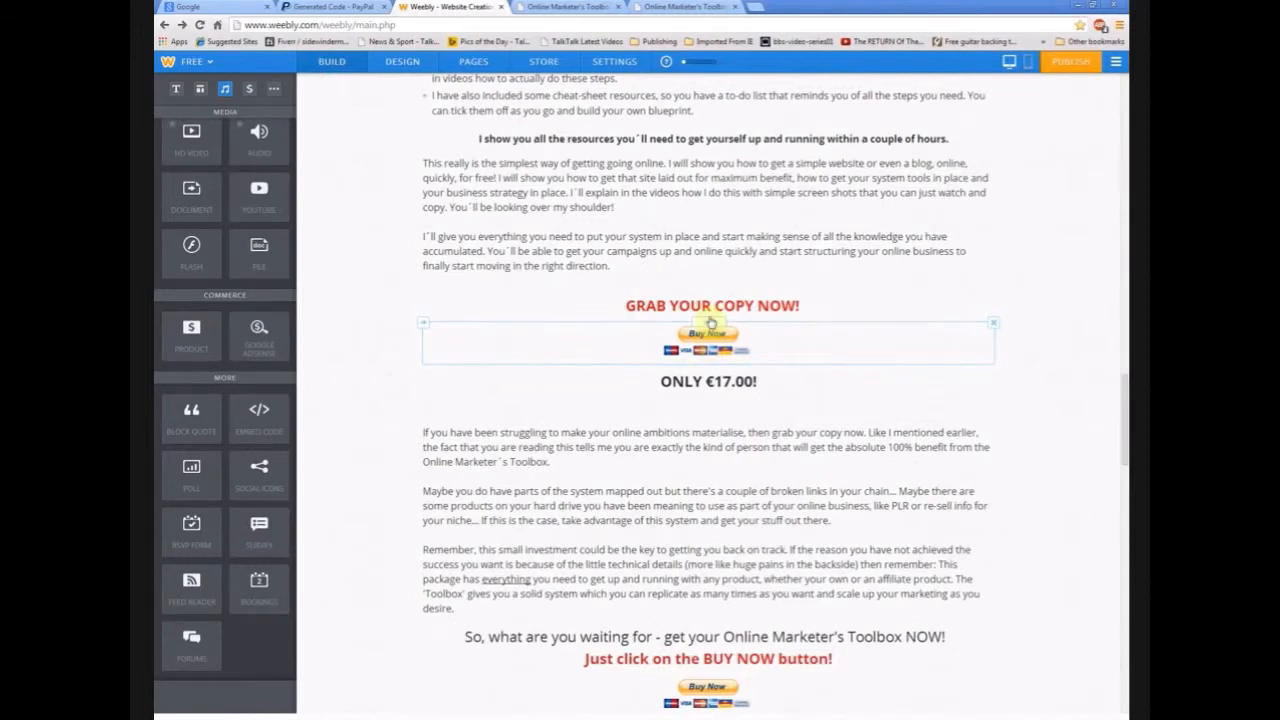
{"action": "left_click_drag", "start_coordinate": [262, 418], "coordinate": [548, 378]}
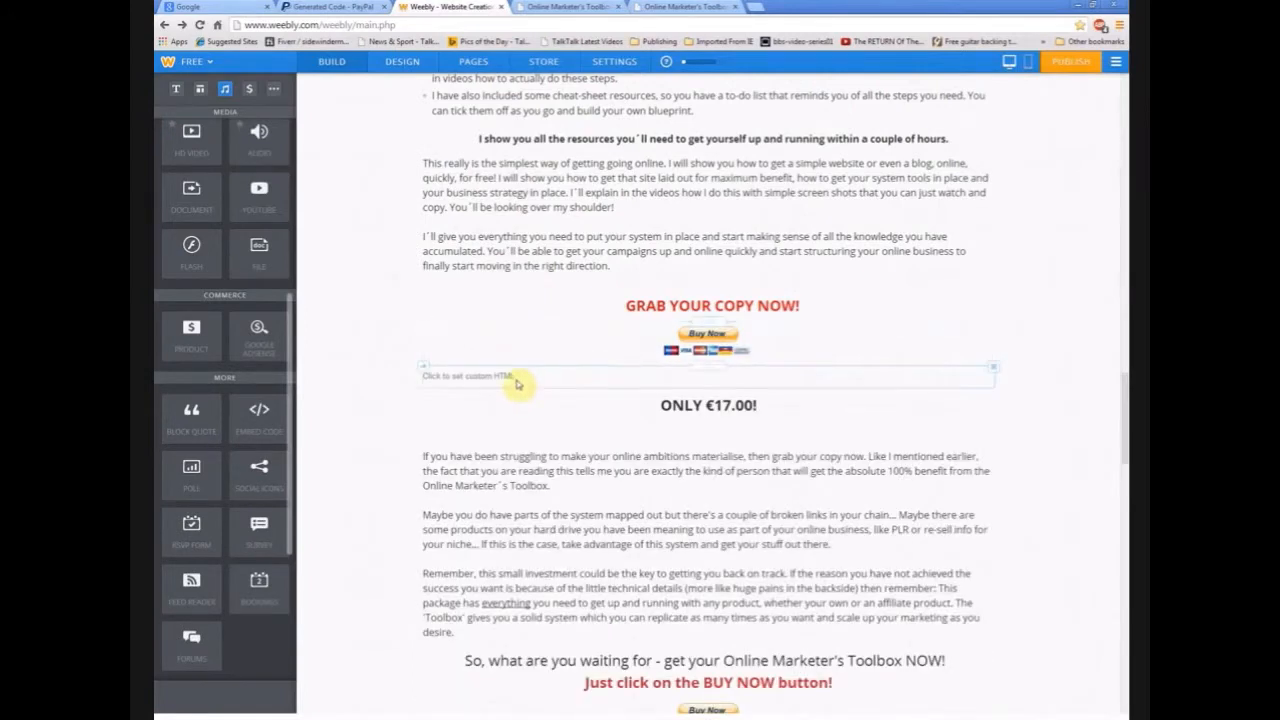
- Paste the PayPal button code into the new HTML block, then delete that block
{"action": "left_click", "coordinate": [498, 375]}
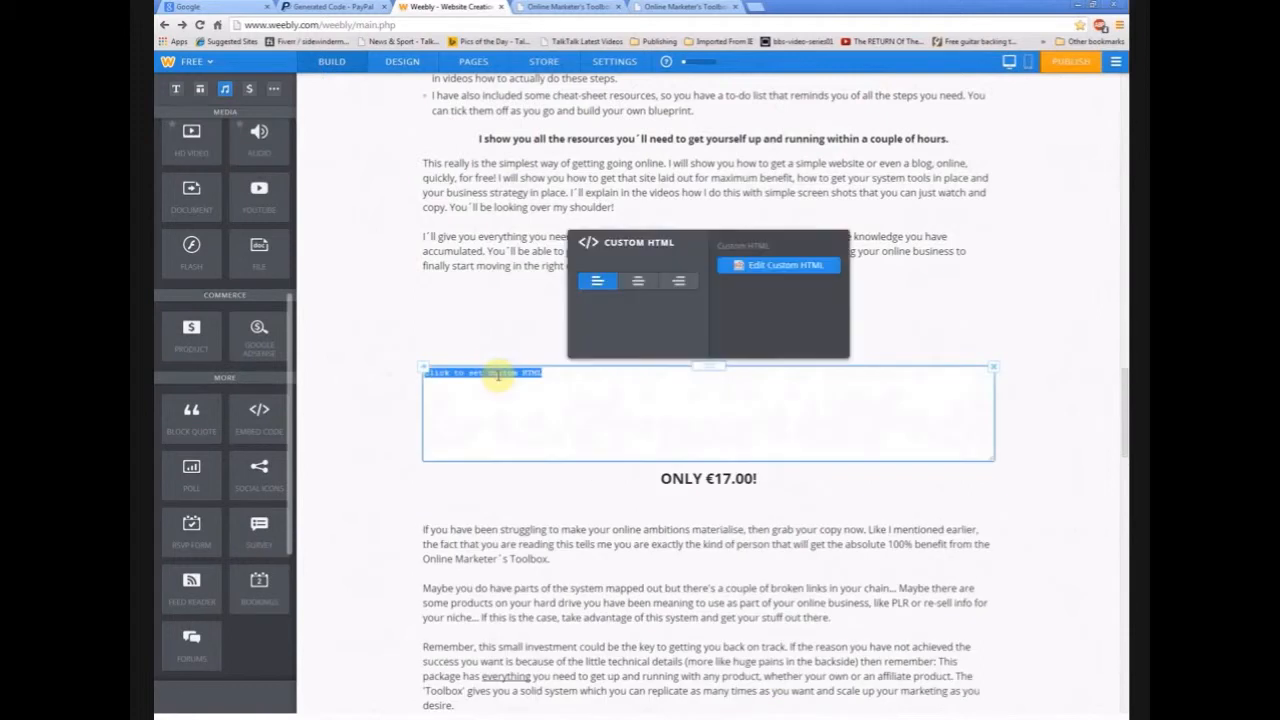
{"action": "right_click", "coordinate": [611, 393]}
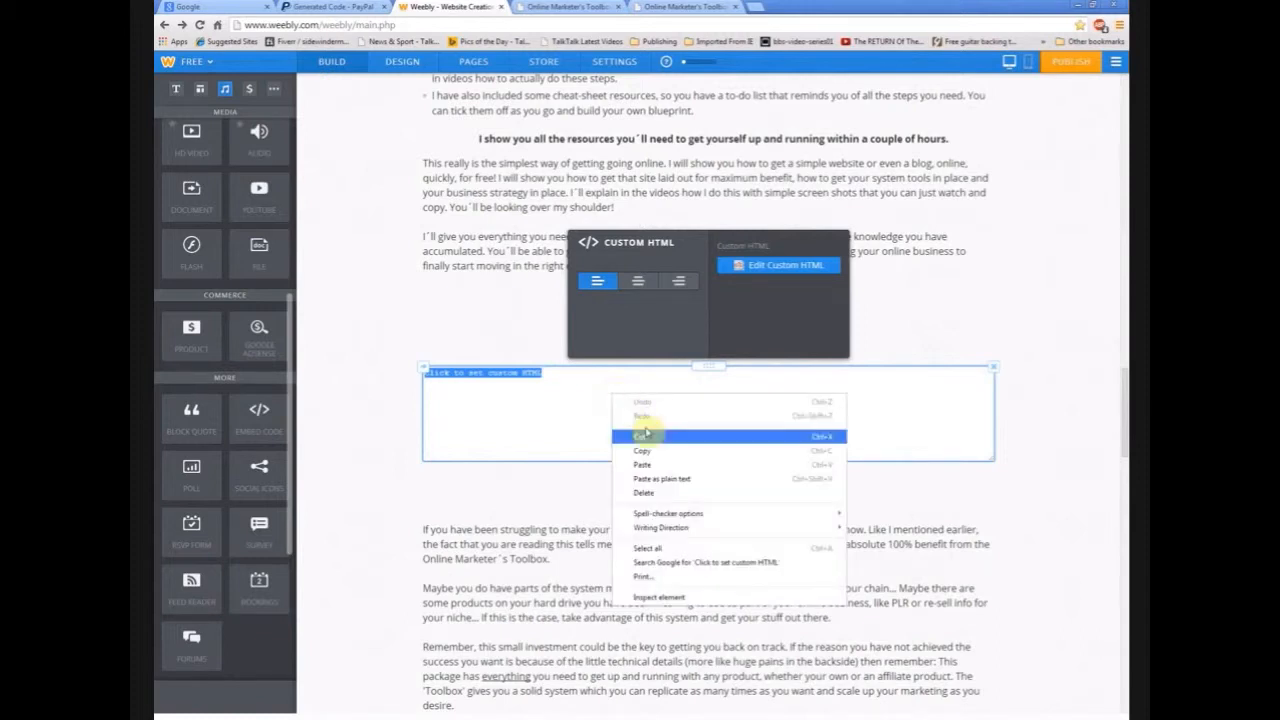
{"action": "left_click", "coordinate": [660, 466]}
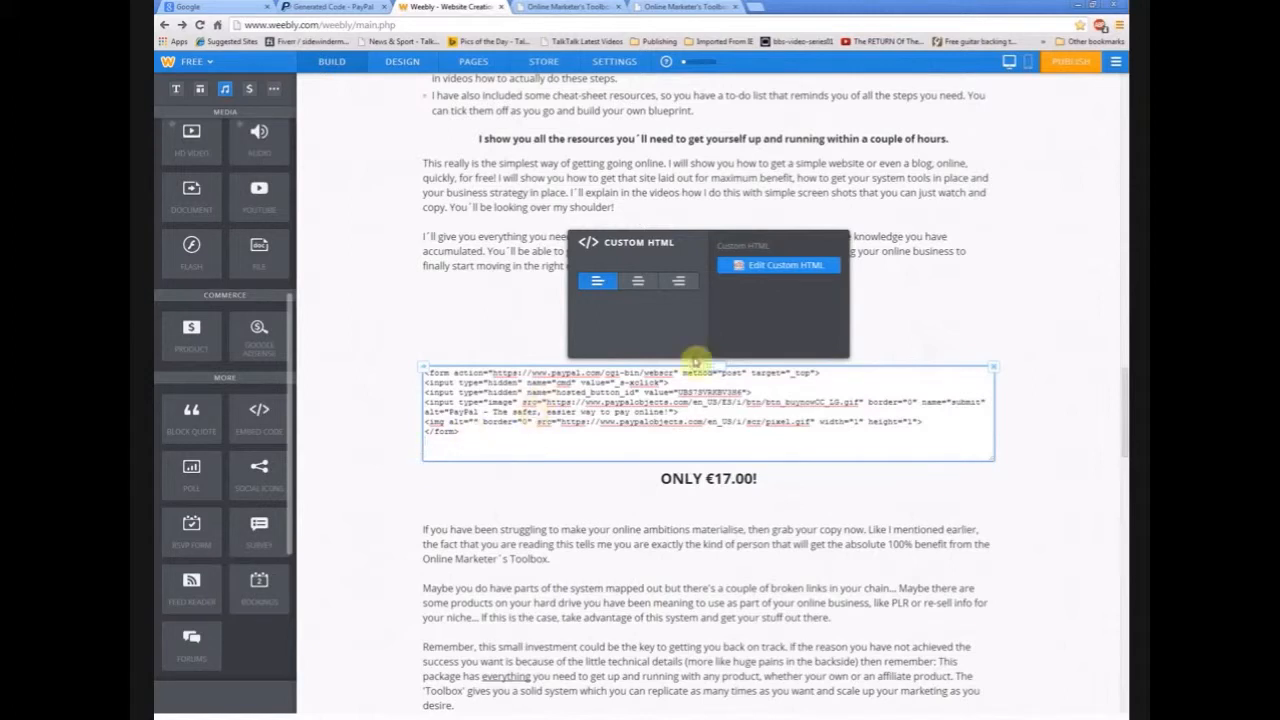
{"action": "left_click", "coordinate": [994, 369]}
{"action": "left_click", "coordinate": [994, 369]}
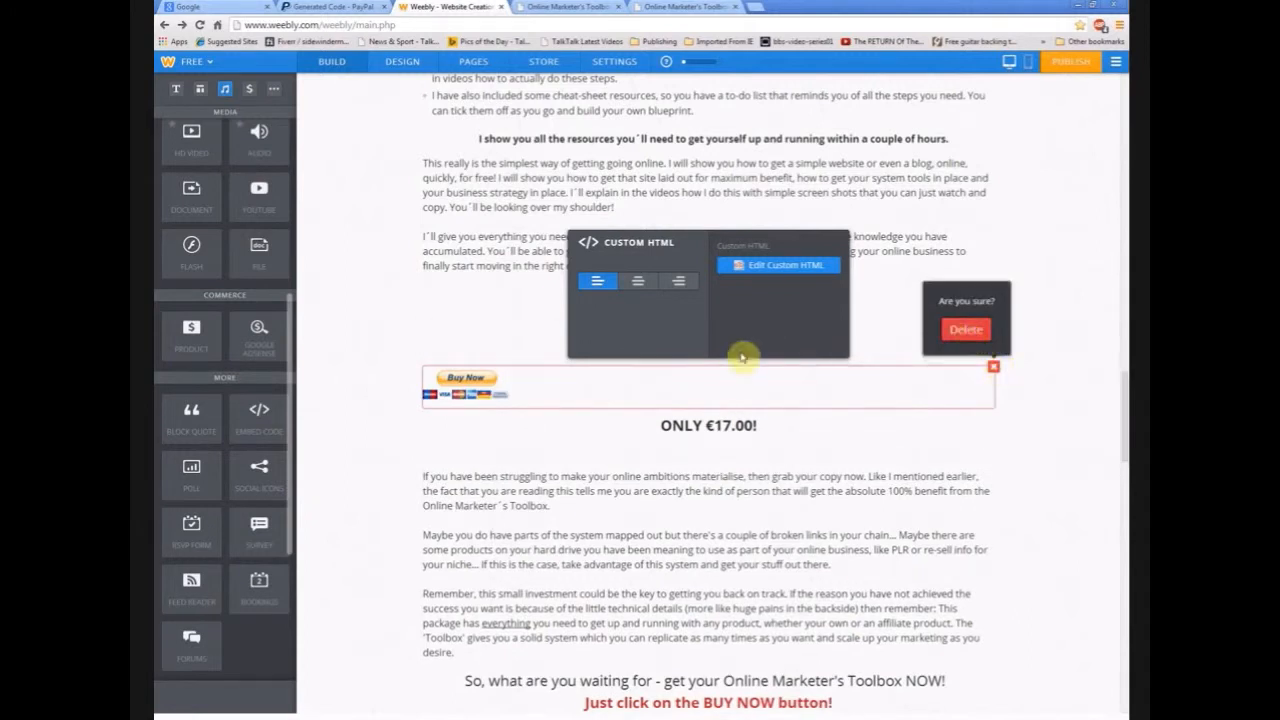
{"action": "left_click", "coordinate": [967, 331]}
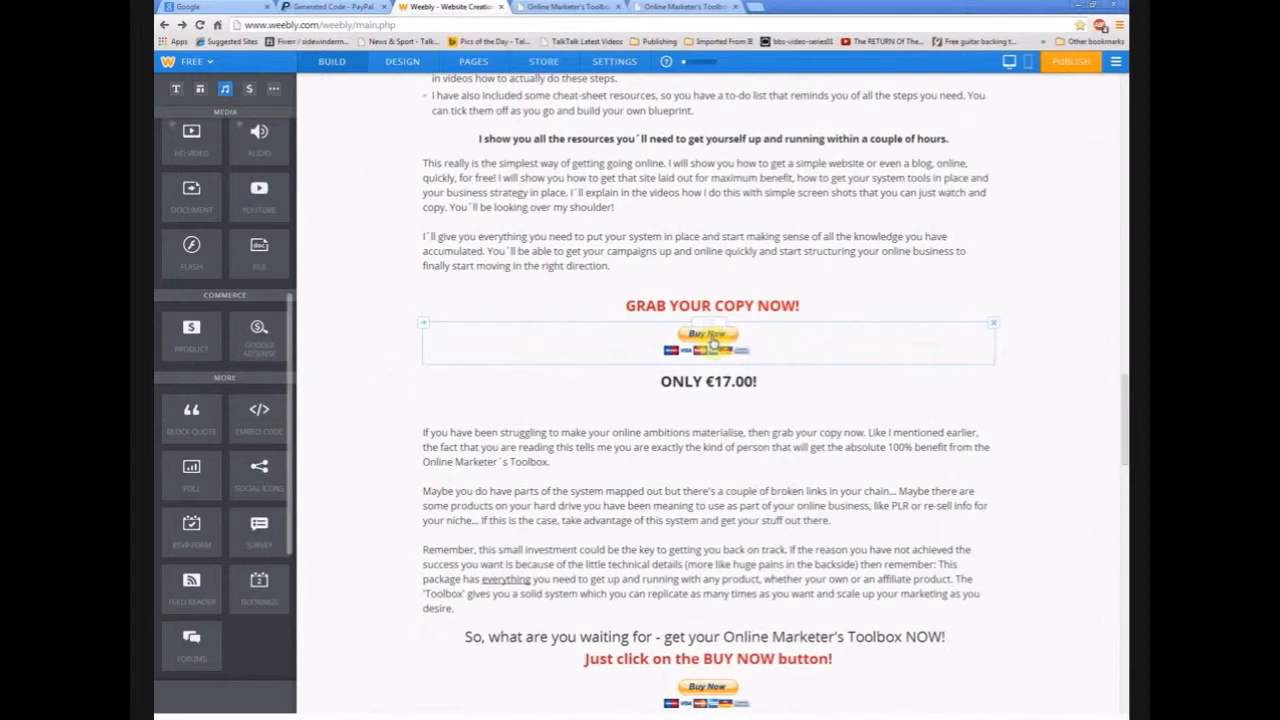
{"action": "left_click", "coordinate": [330, 7]}
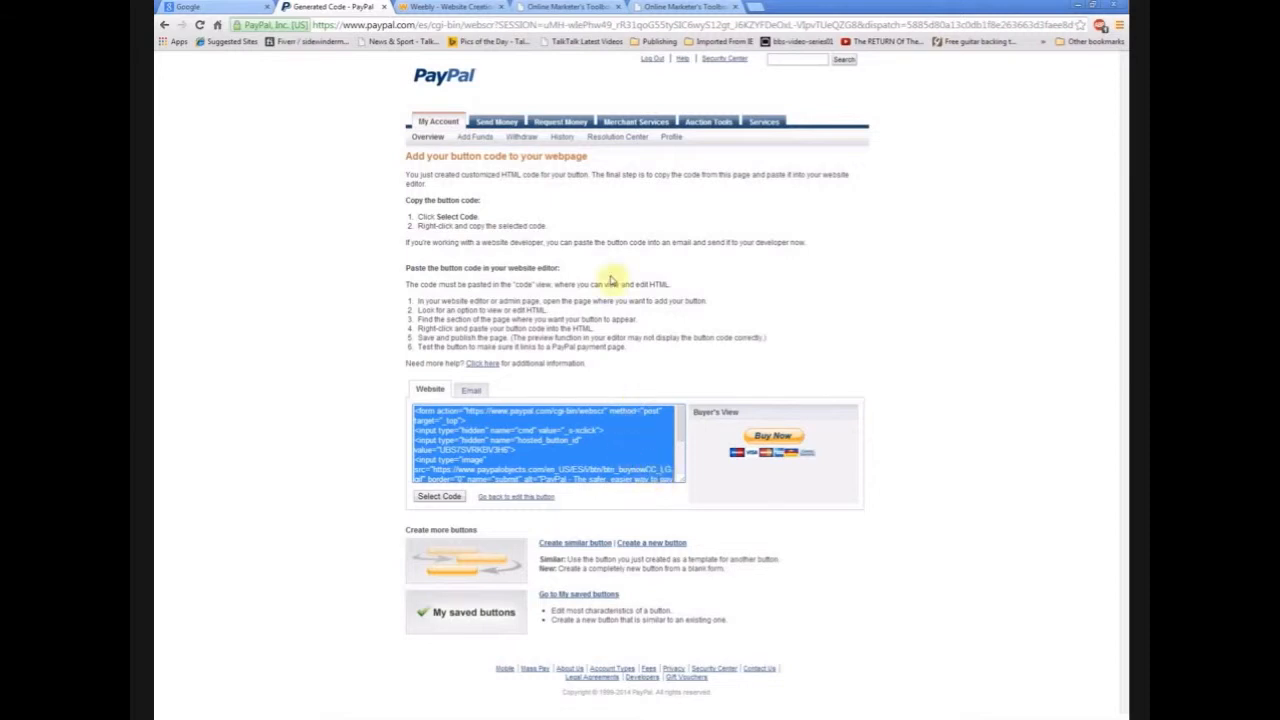
{"action": "left_click", "coordinate": [577, 6]}
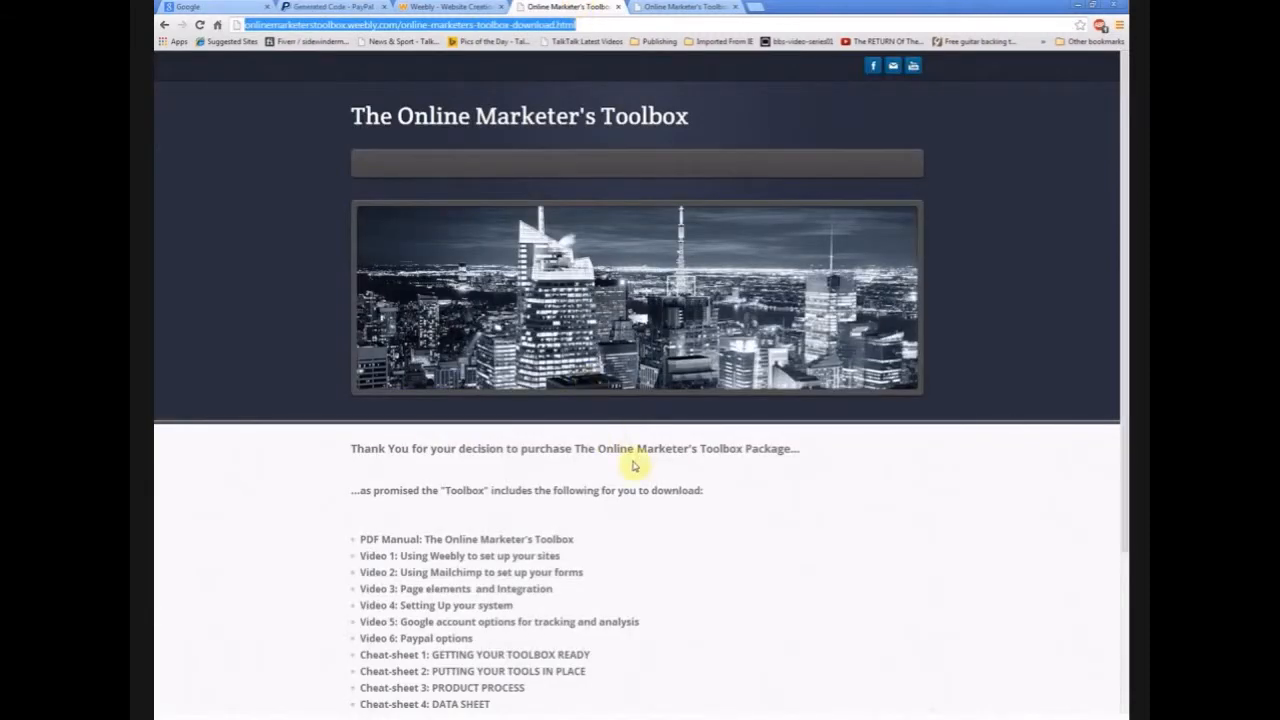
{"action": "left_click", "coordinate": [684, 6]}
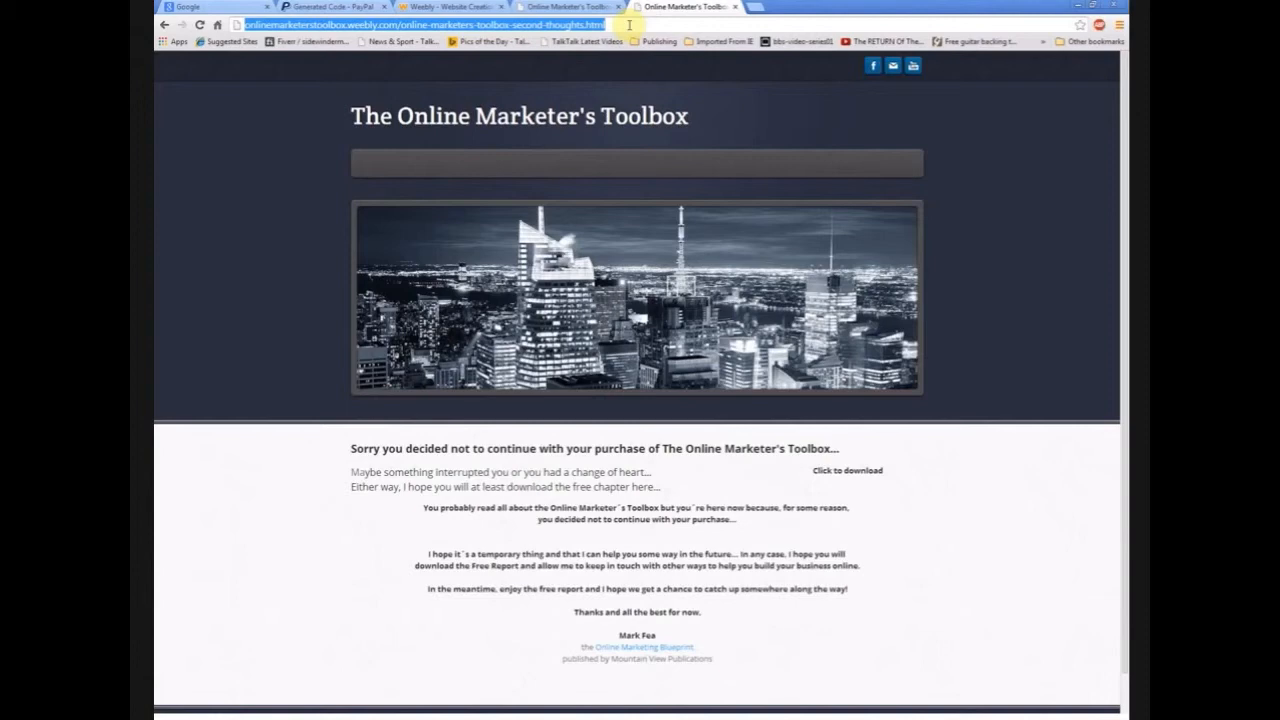
{"action": "left_click", "coordinate": [452, 6]}
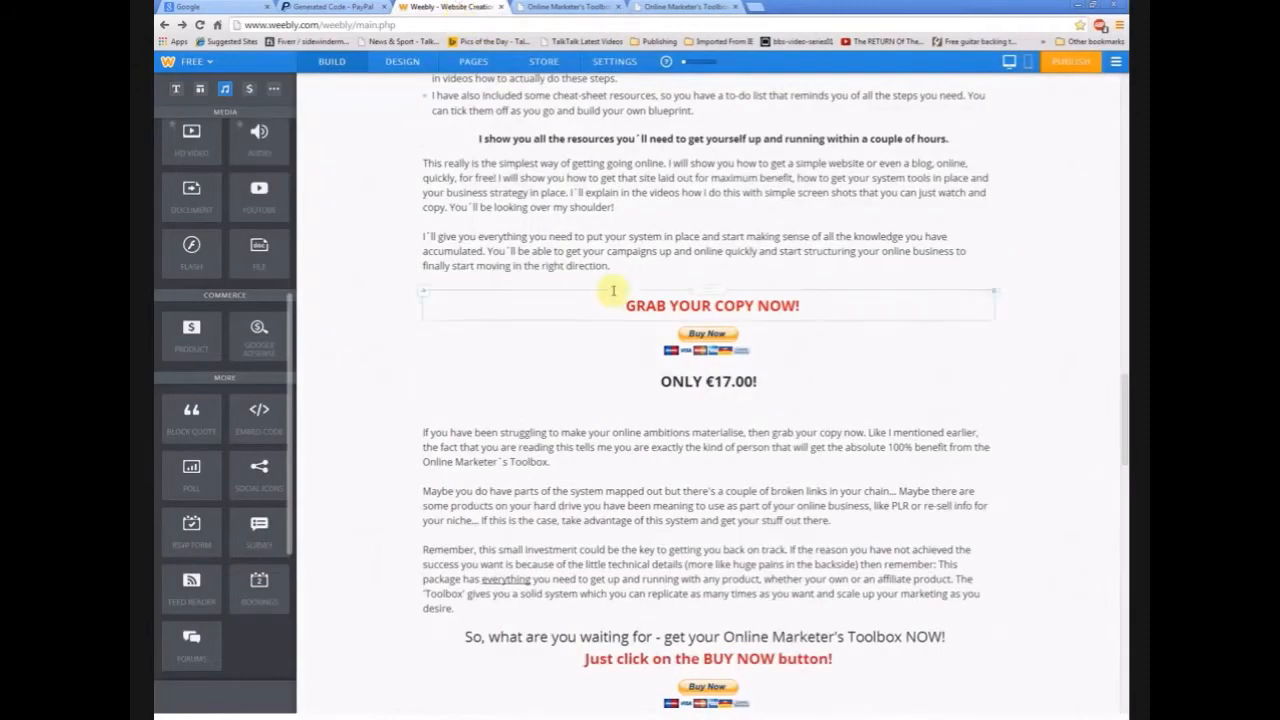